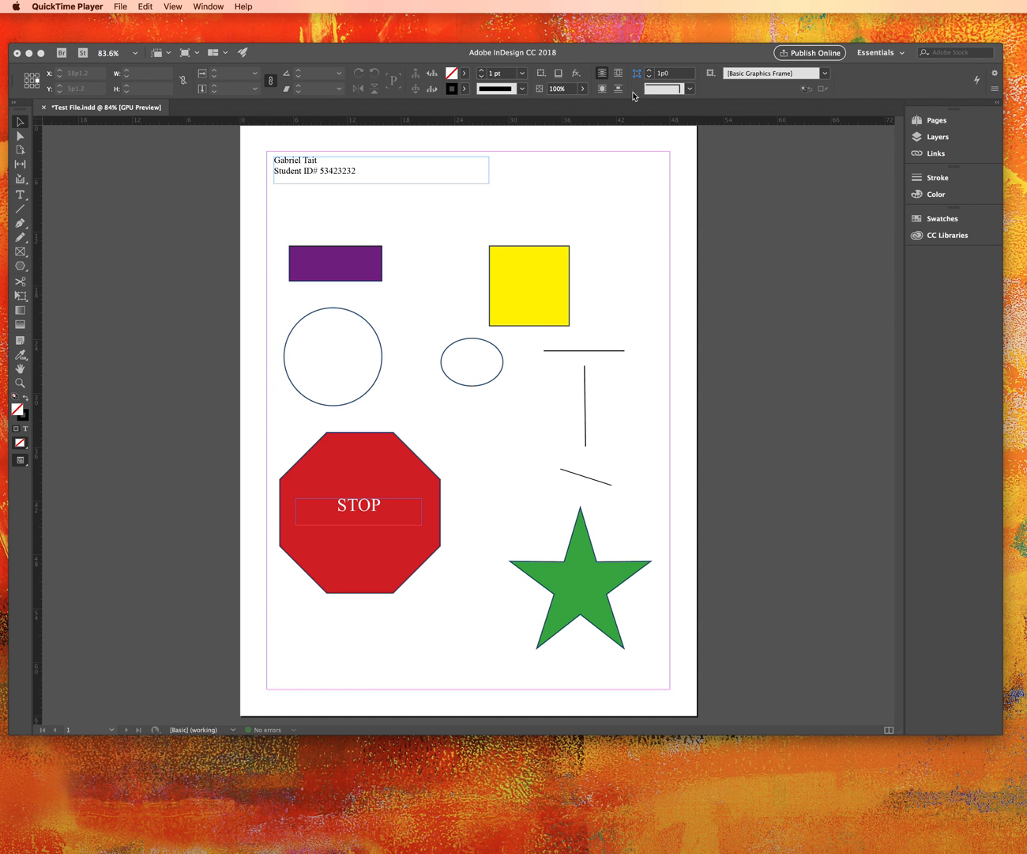
Move the InDesign window down-left so the assignment instructions PDF is uncovered.
left_click(622, 53)
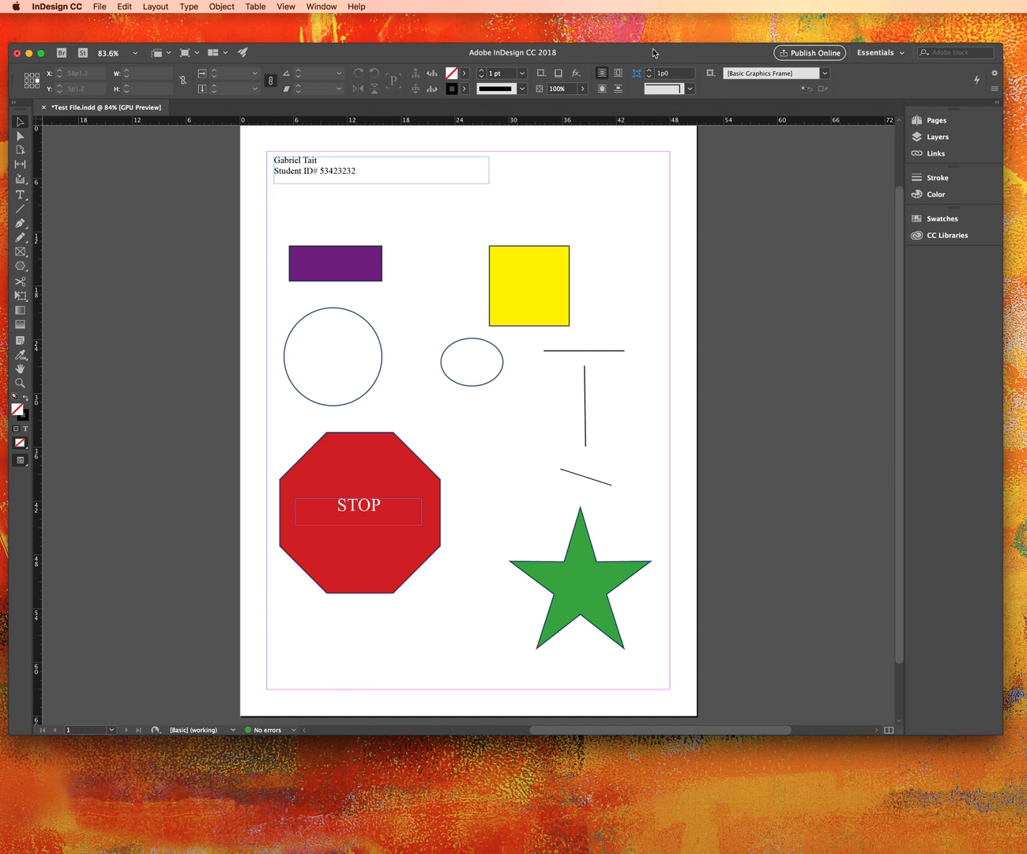
left_click_drag(754, 51, 724, 223)
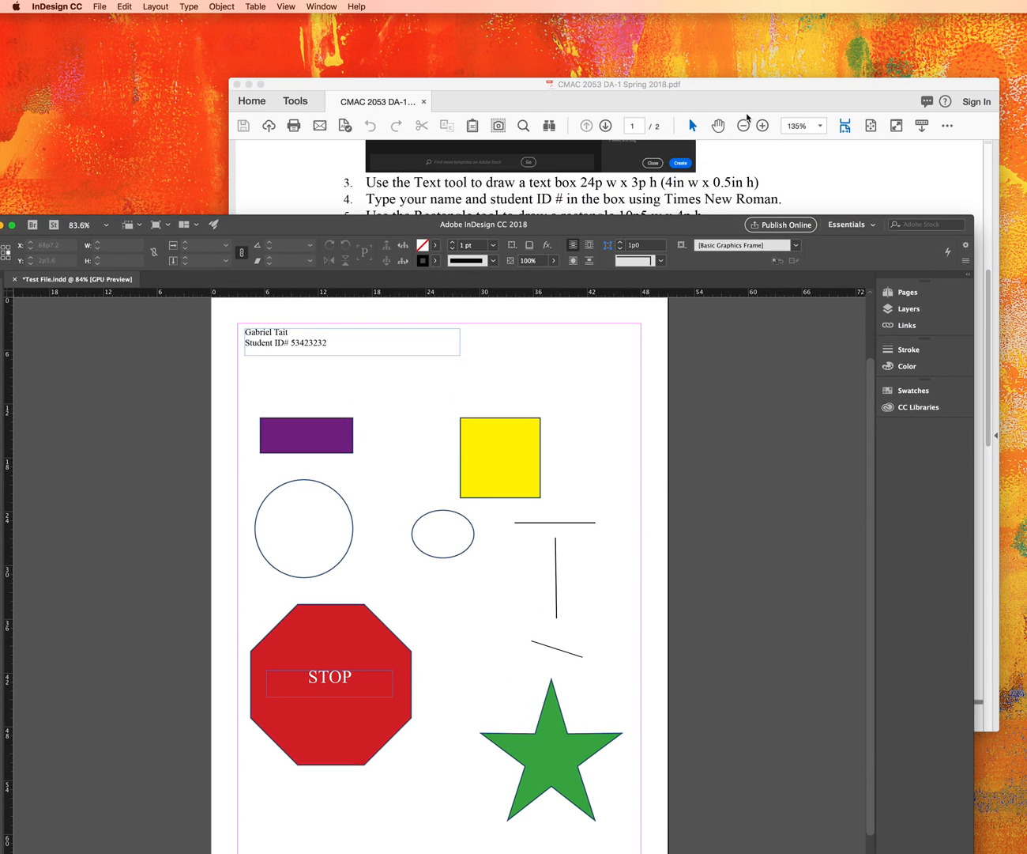
Highlight the Lastname_Firstname_ folder-naming pattern in step 16 of the instructions.
left_click(782, 171)
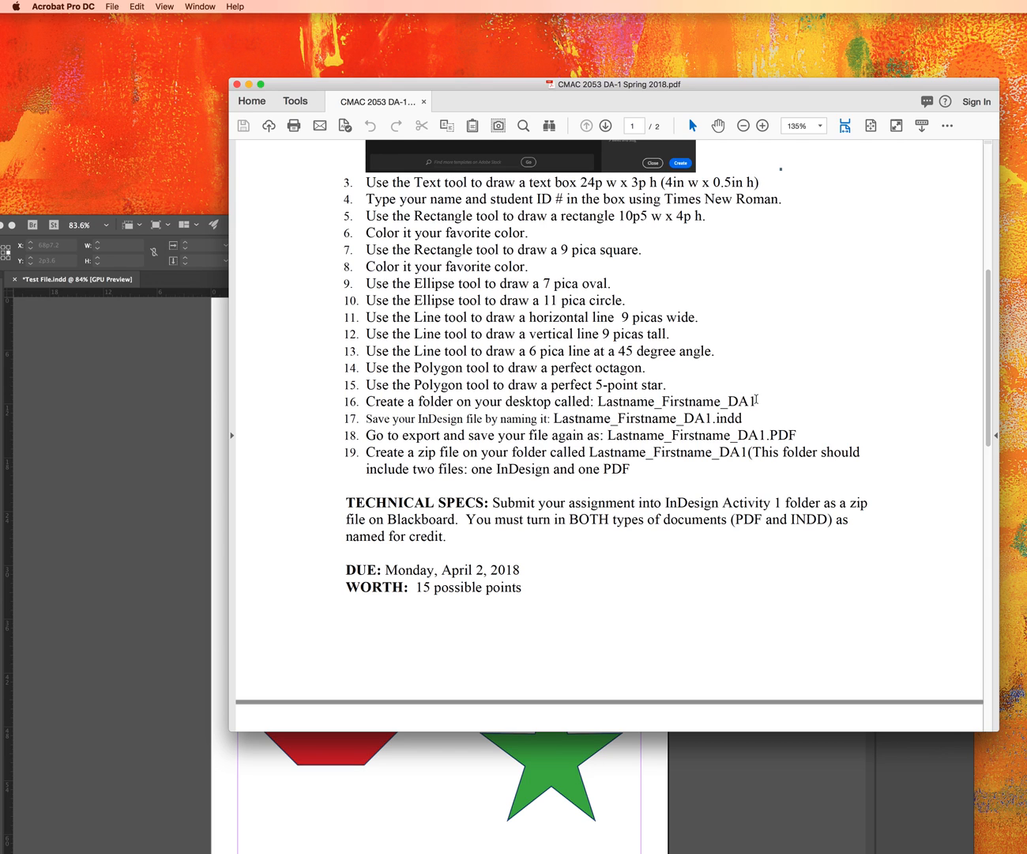
left_click(733, 400)
left_click_drag(748, 400, 661, 401)
left_click_drag(598, 401, 715, 400)
left_click(627, 360)
Create a new untitled folder on the desktop and minimize the instructions PDF.
left_click(134, 68)
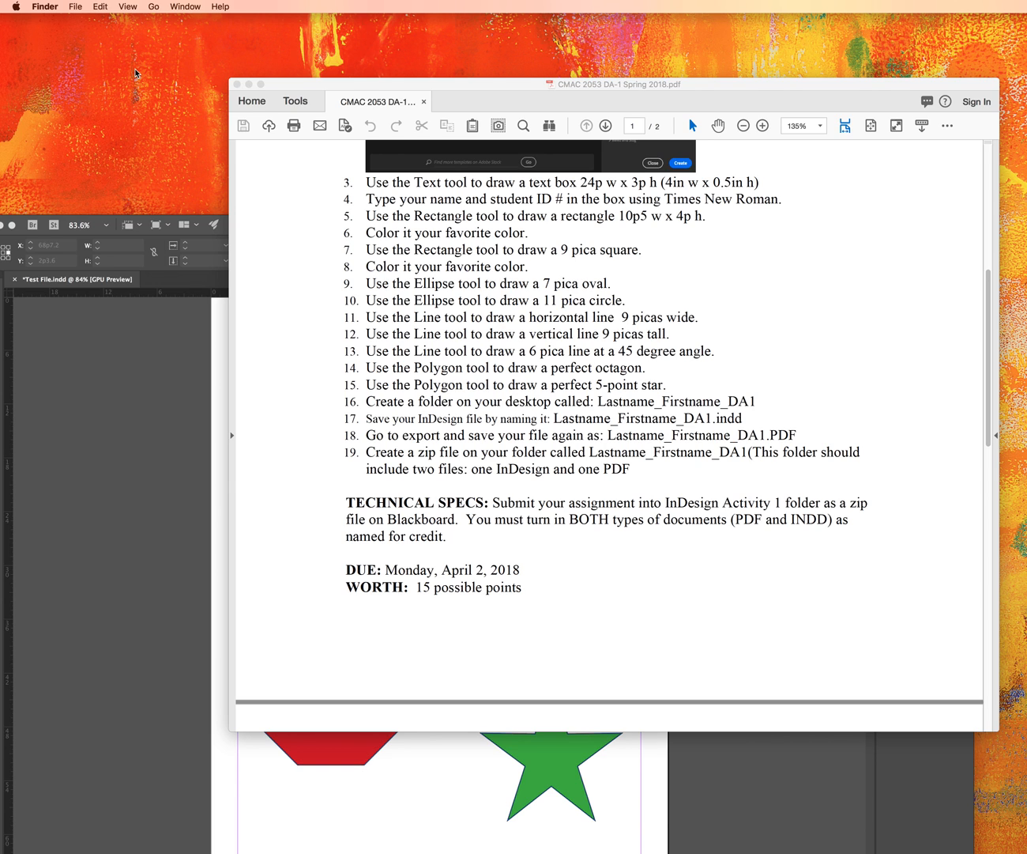
key("super+shift+n")
left_click_drag(1023, 261, 188, 53)
left_click(678, 82)
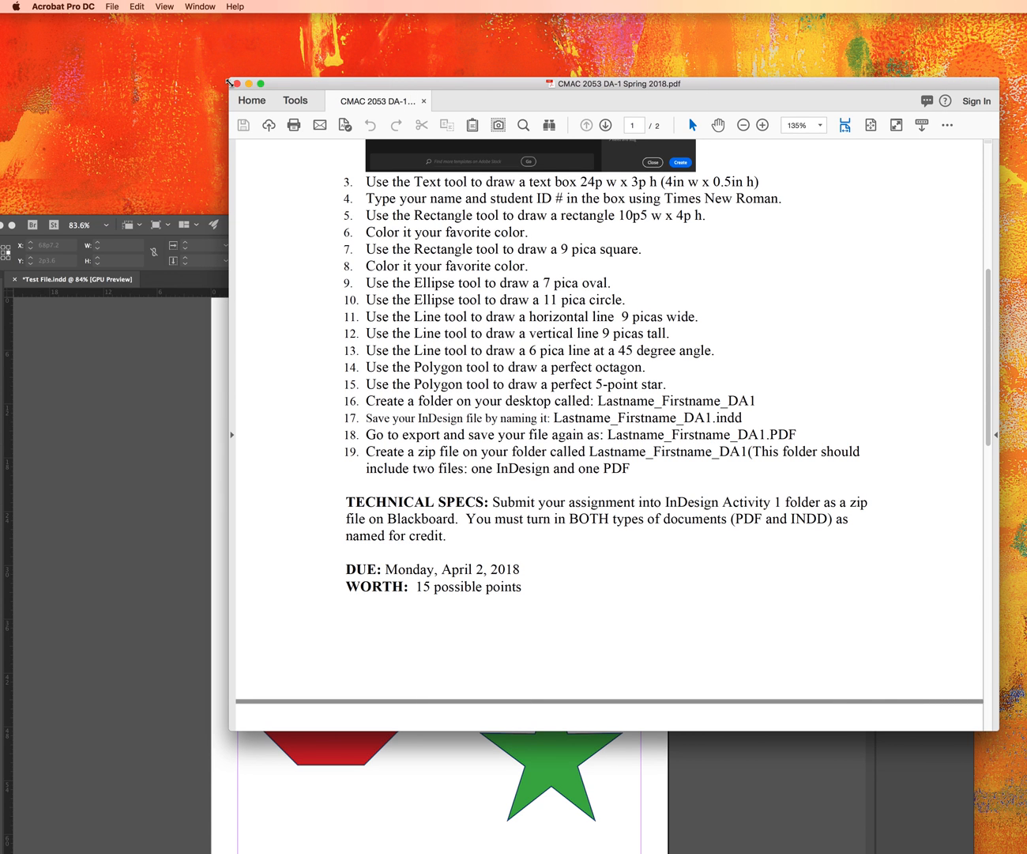
left_click(248, 84)
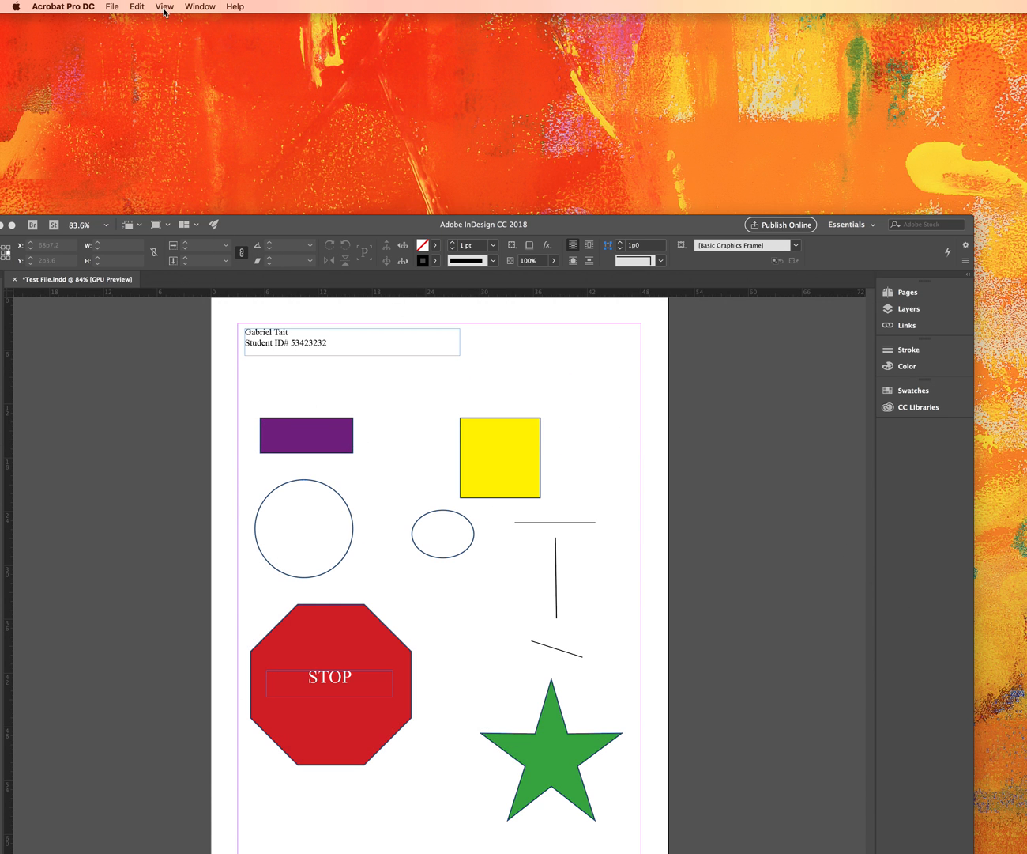
Set the desktop's Sort By to None, move the untitled folder near the top, and reopen the PDF.
left_click(149, 41)
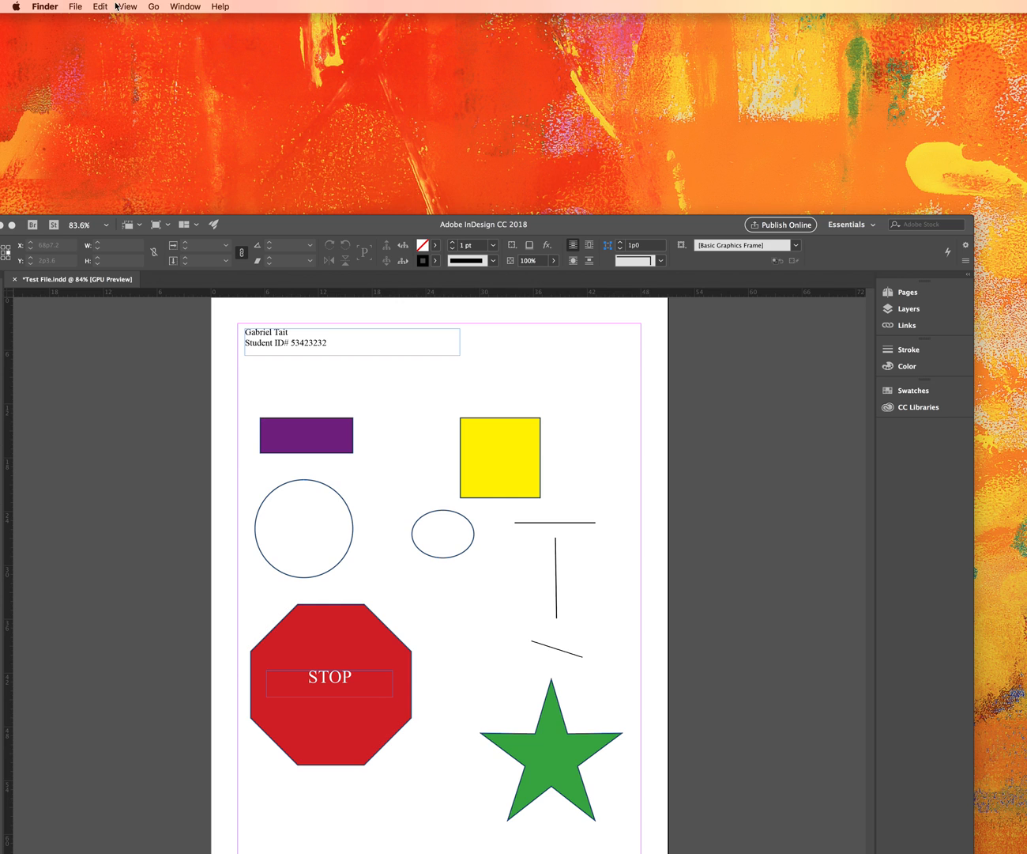
left_click(122, 7)
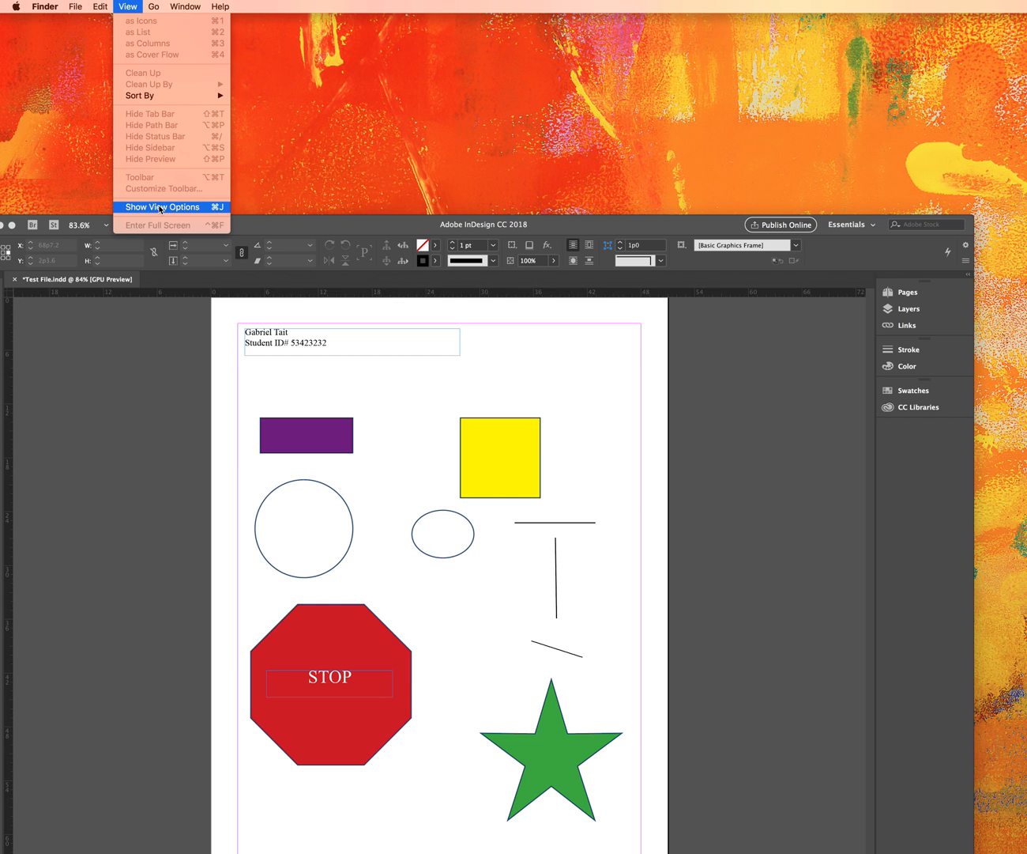
left_click(161, 4)
mouse_move(188, 5)
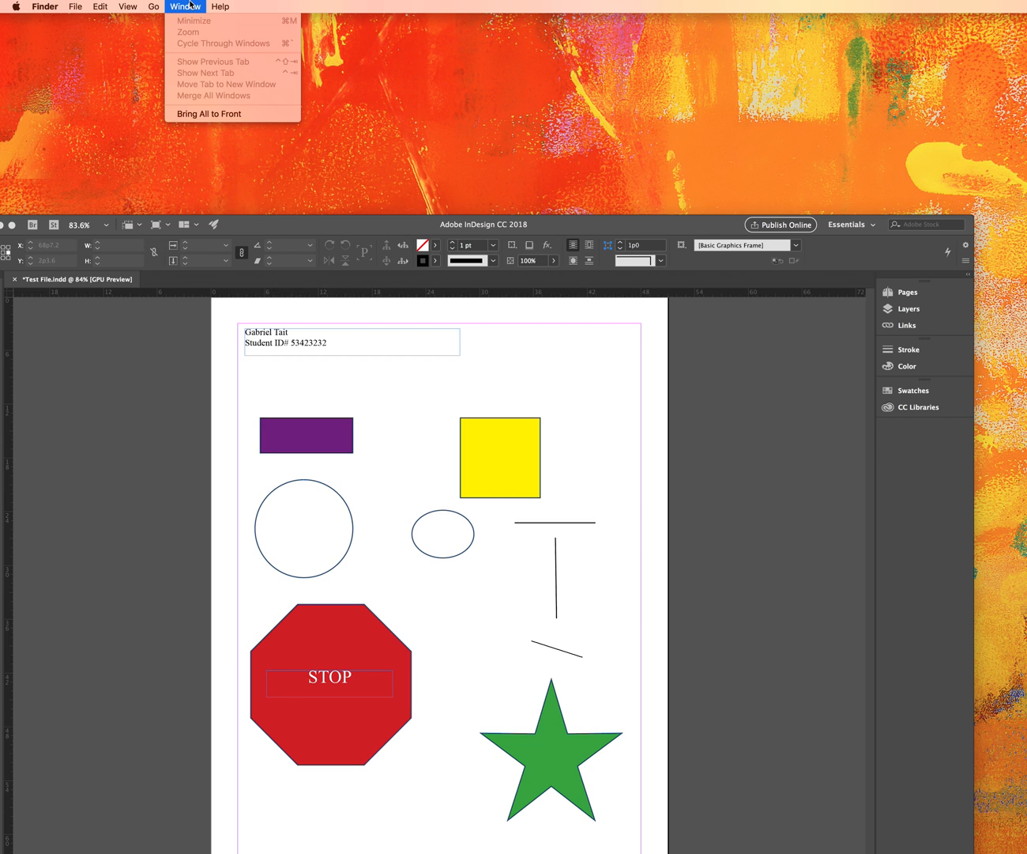
mouse_move(45, 7)
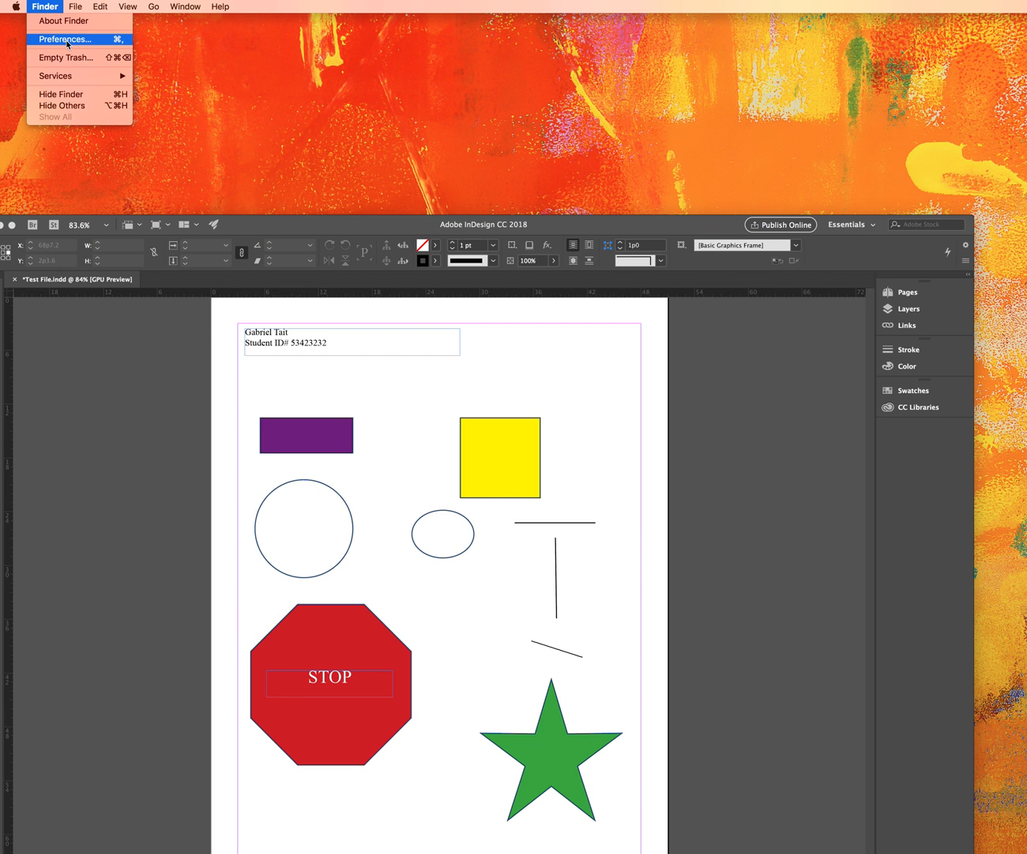
mouse_move(126, 10)
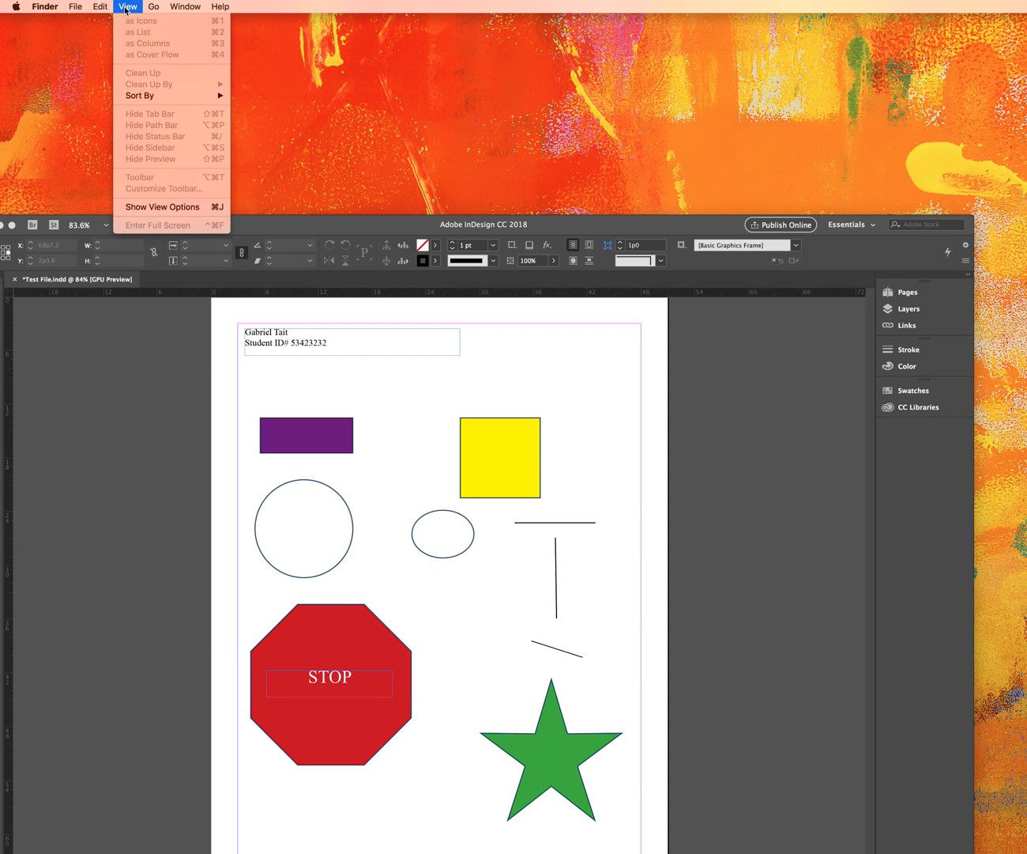
mouse_move(147, 96)
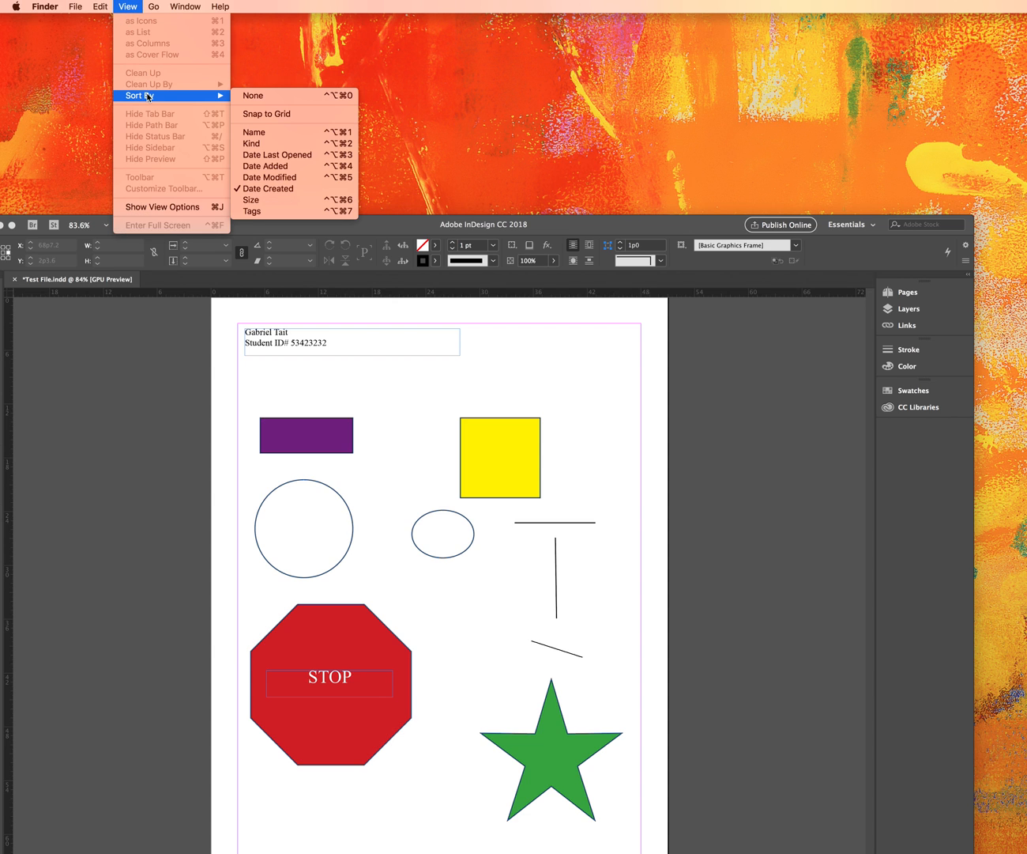
left_click(252, 95)
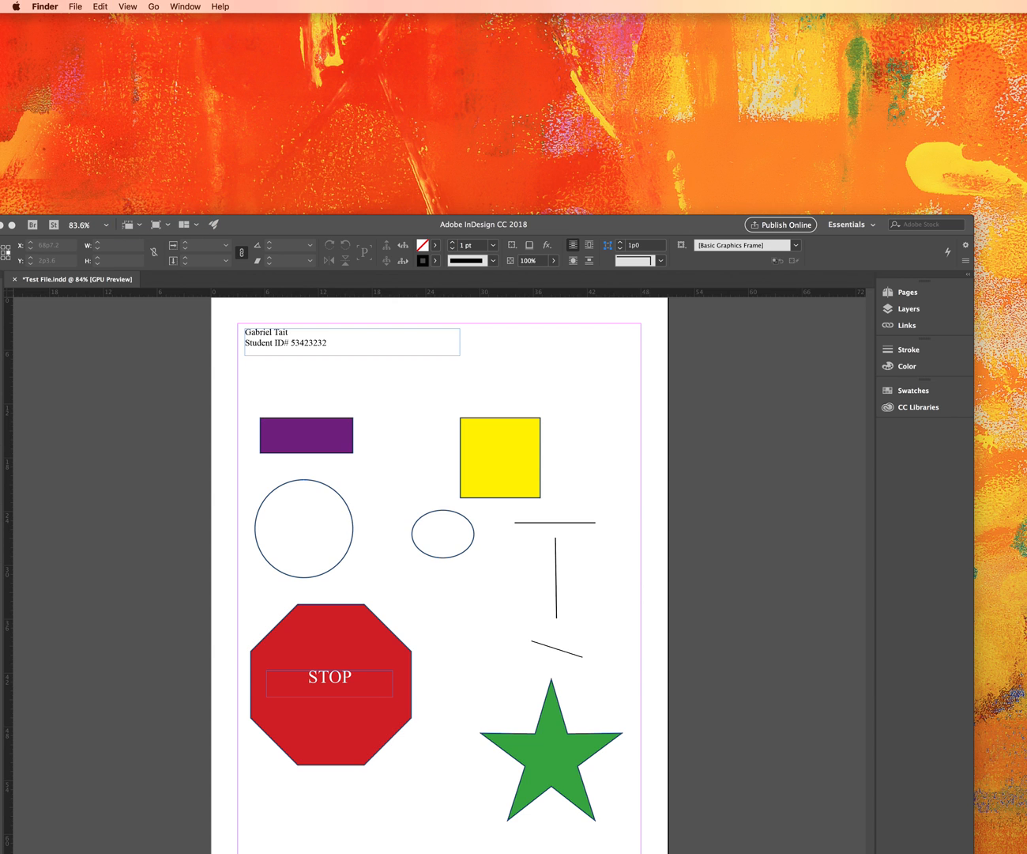
left_click_drag(1026, 32, 607, 93)
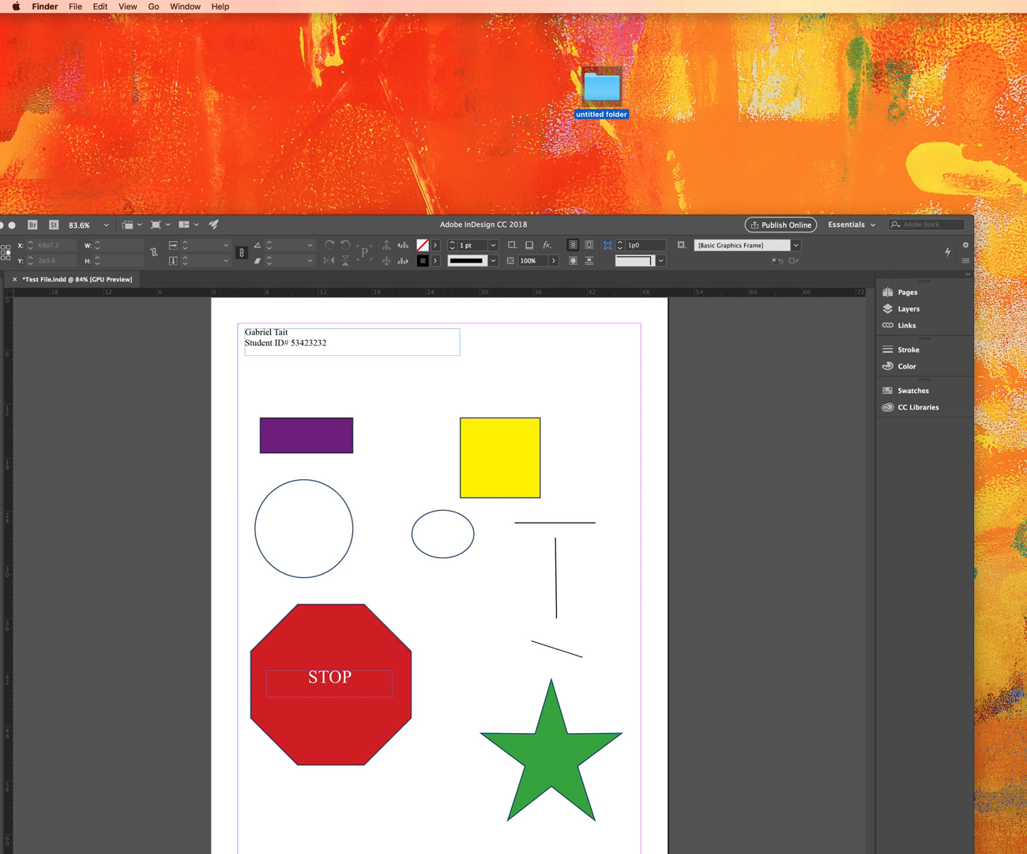
left_click(1019, 826)
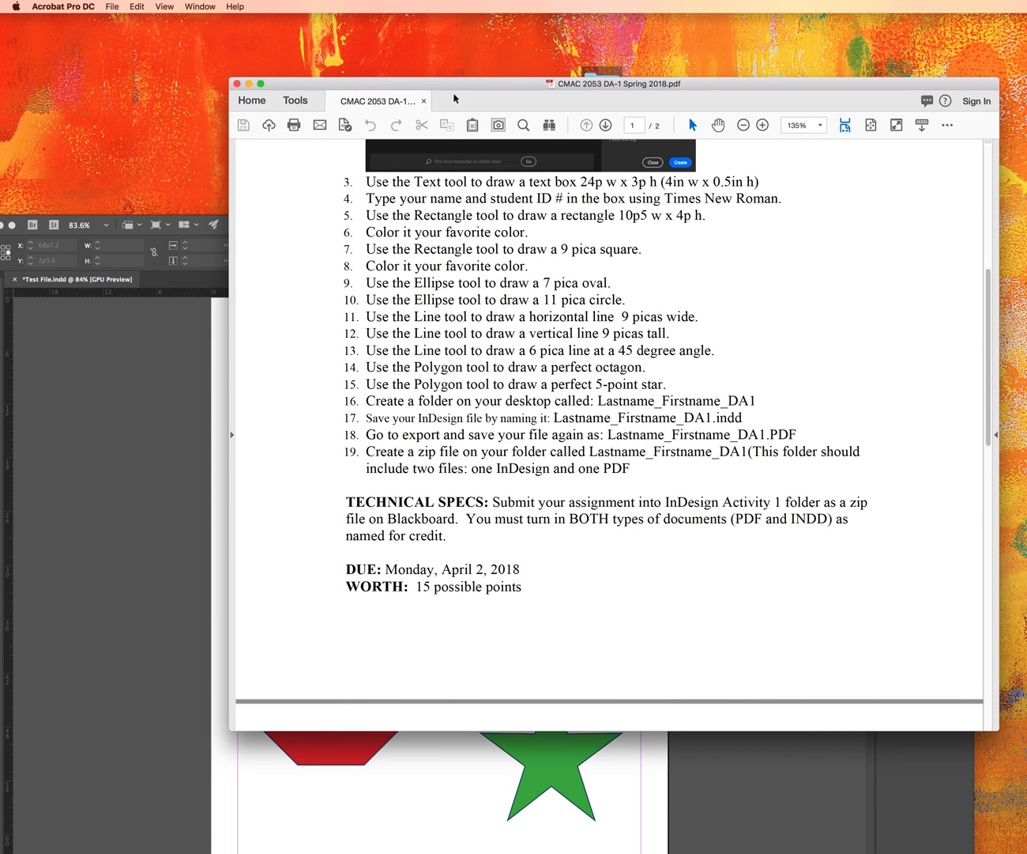
Rename the untitled desktop folder to the student's Lastname_Firstname_DA1 name.
left_click_drag(459, 86, 518, 399)
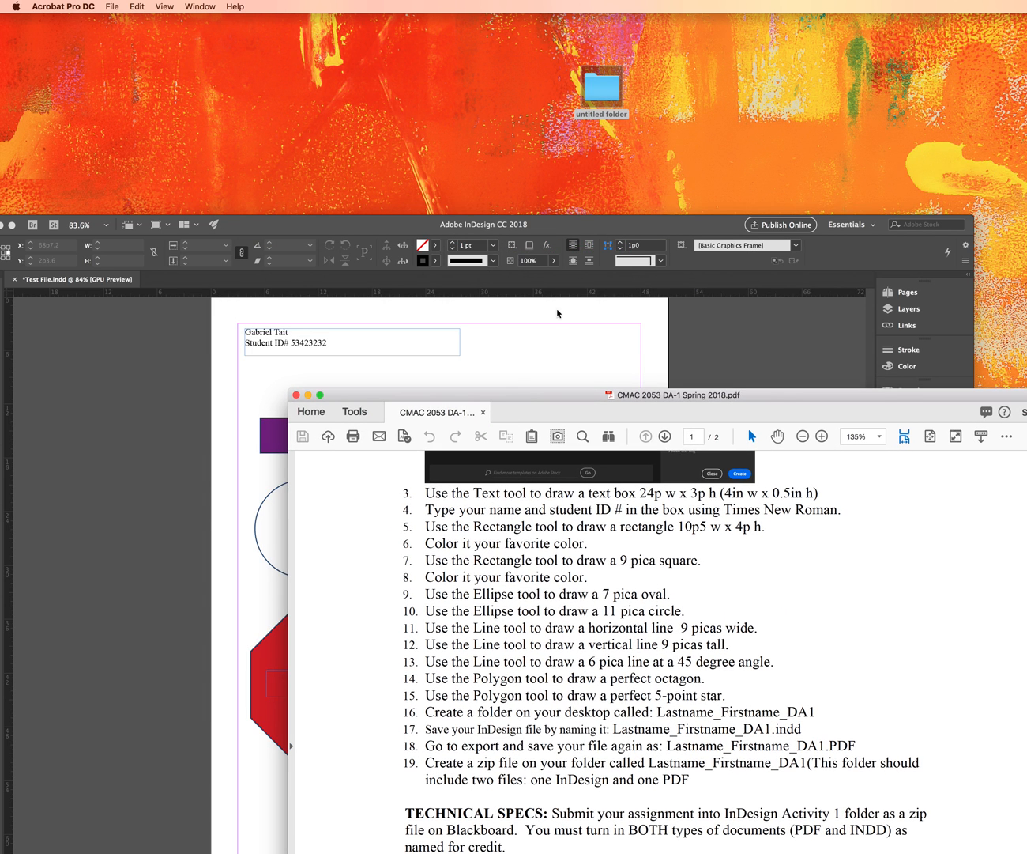
left_click(620, 117)
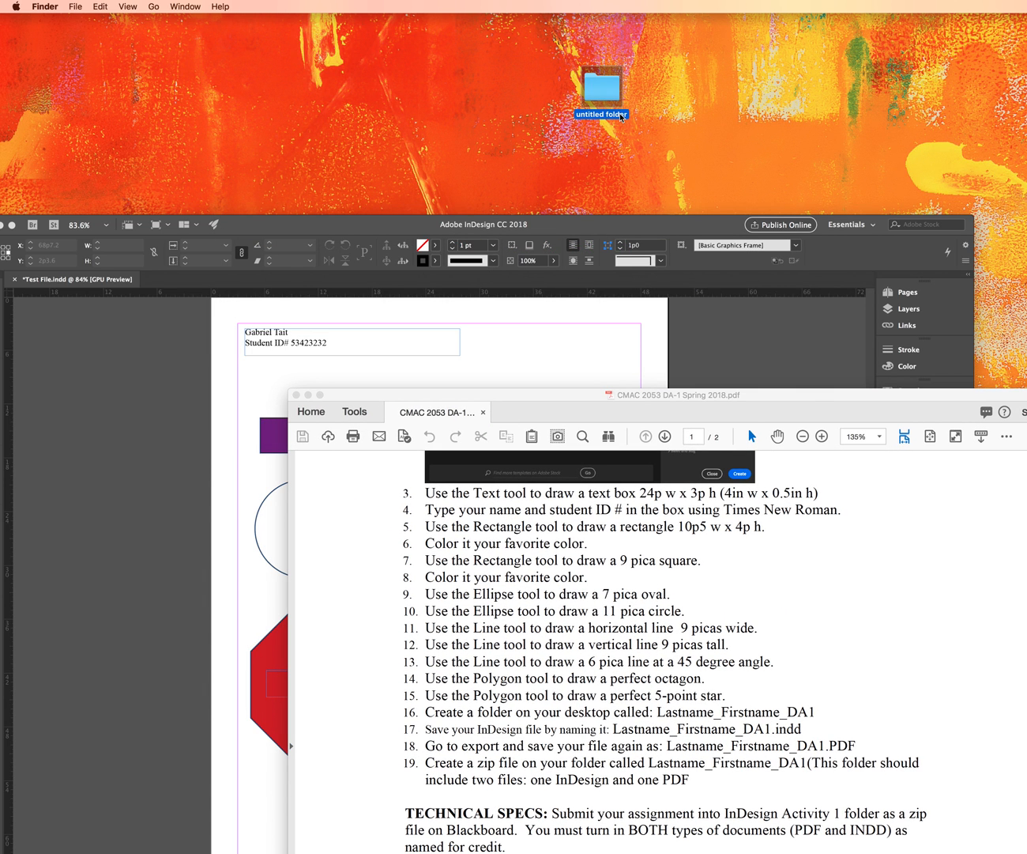
key("Return")
type("Tait_Gabriel_DA1")
Copy the folder's new name, then minimize the instructions and return to InDesign.
left_click_drag(770, 396, 917, 193)
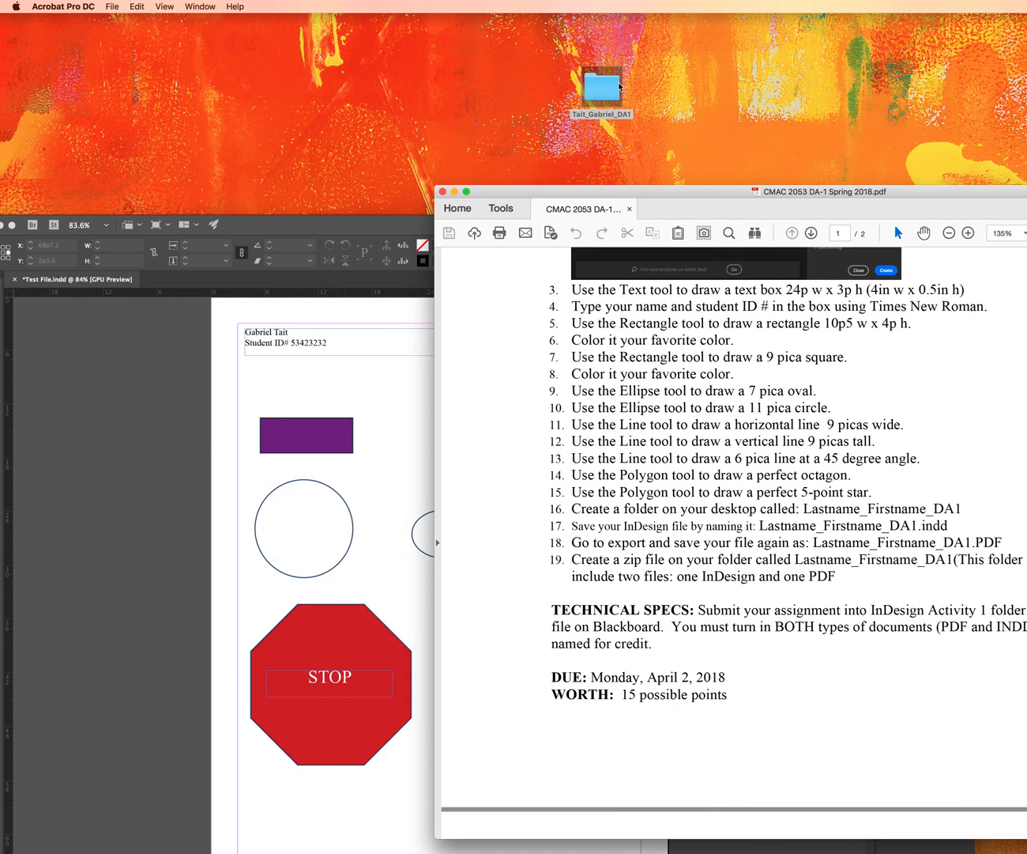
left_click(609, 119)
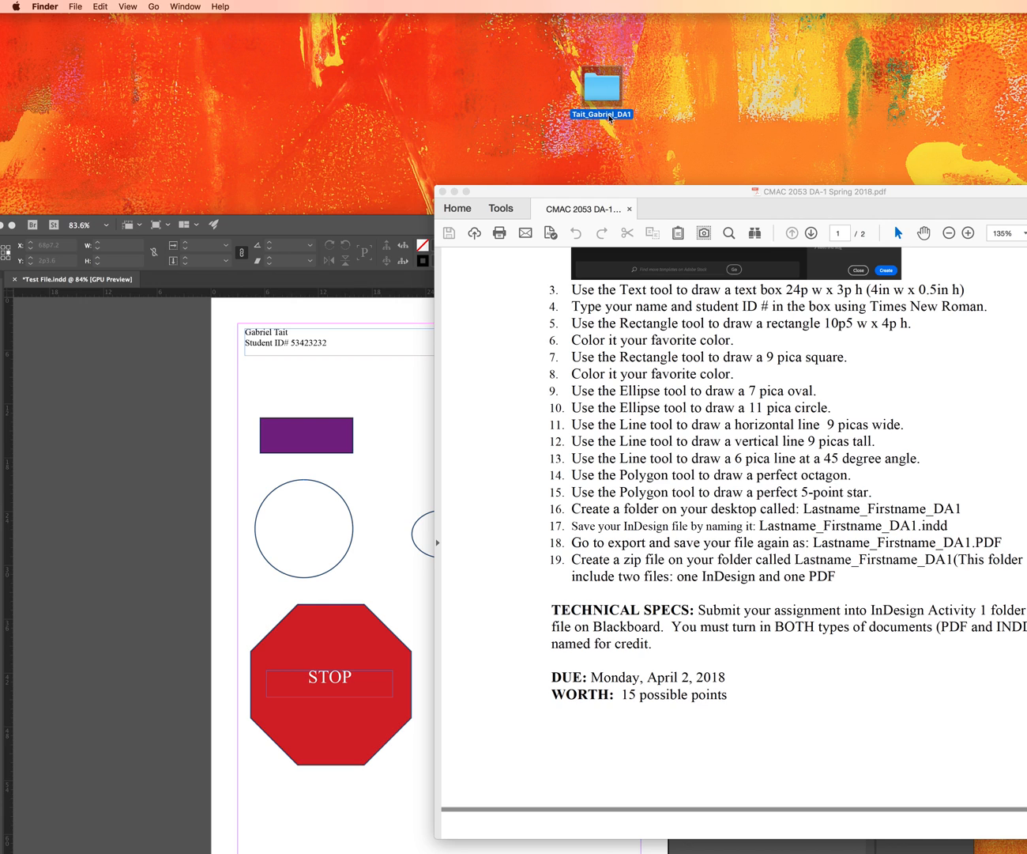
left_click(610, 117)
key("super+c")
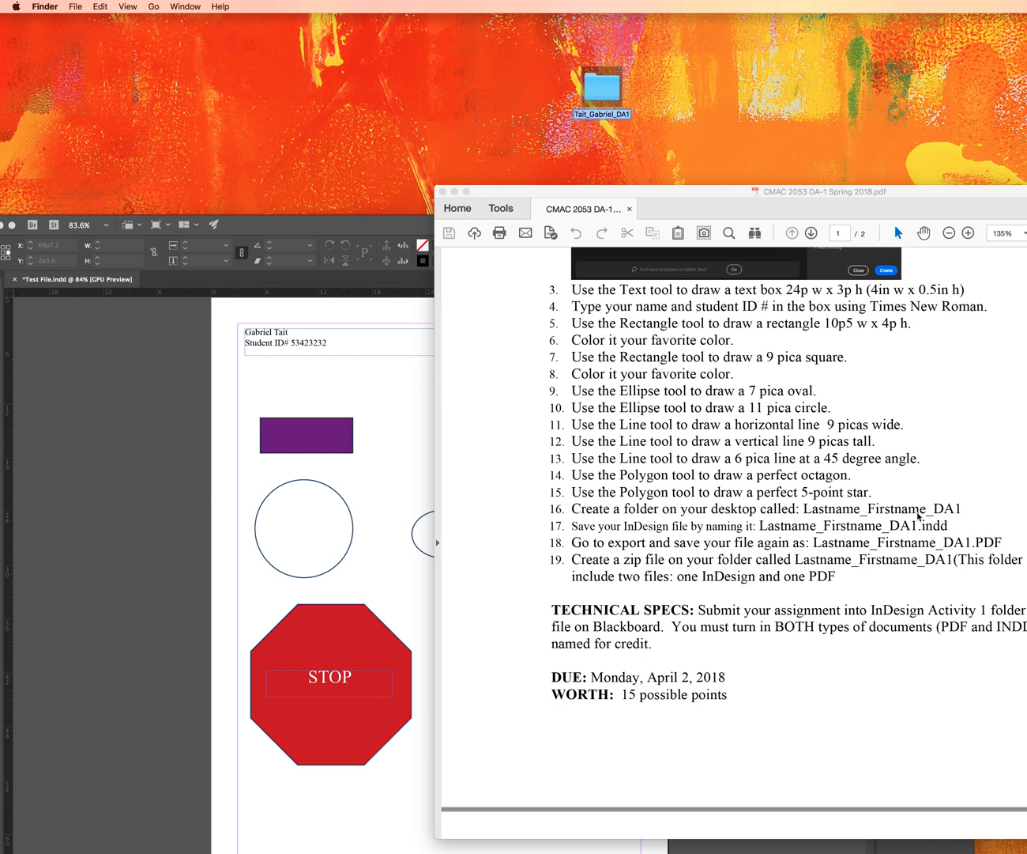
left_click(455, 192)
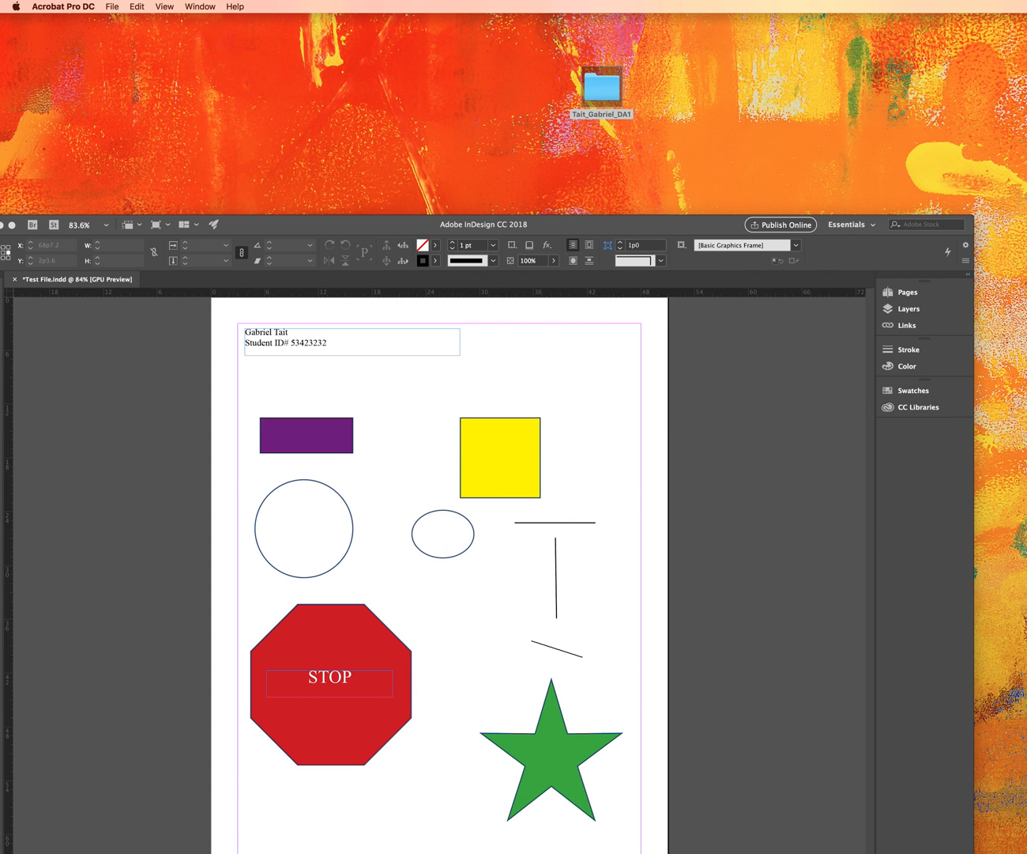
left_click(338, 231)
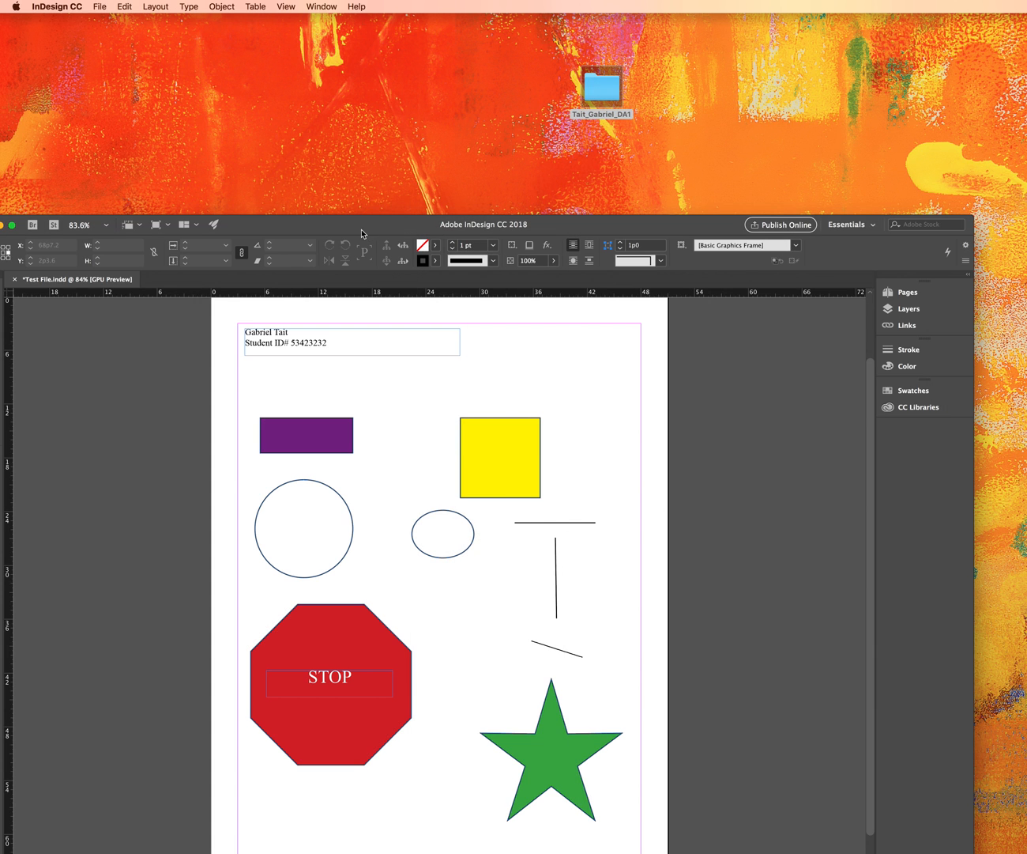
Save the document as an InDesign CC 2018 file in the DA1 folder under the pasted Lastname_Firstname_DA1 name.
left_click_drag(359, 231, 466, 151)
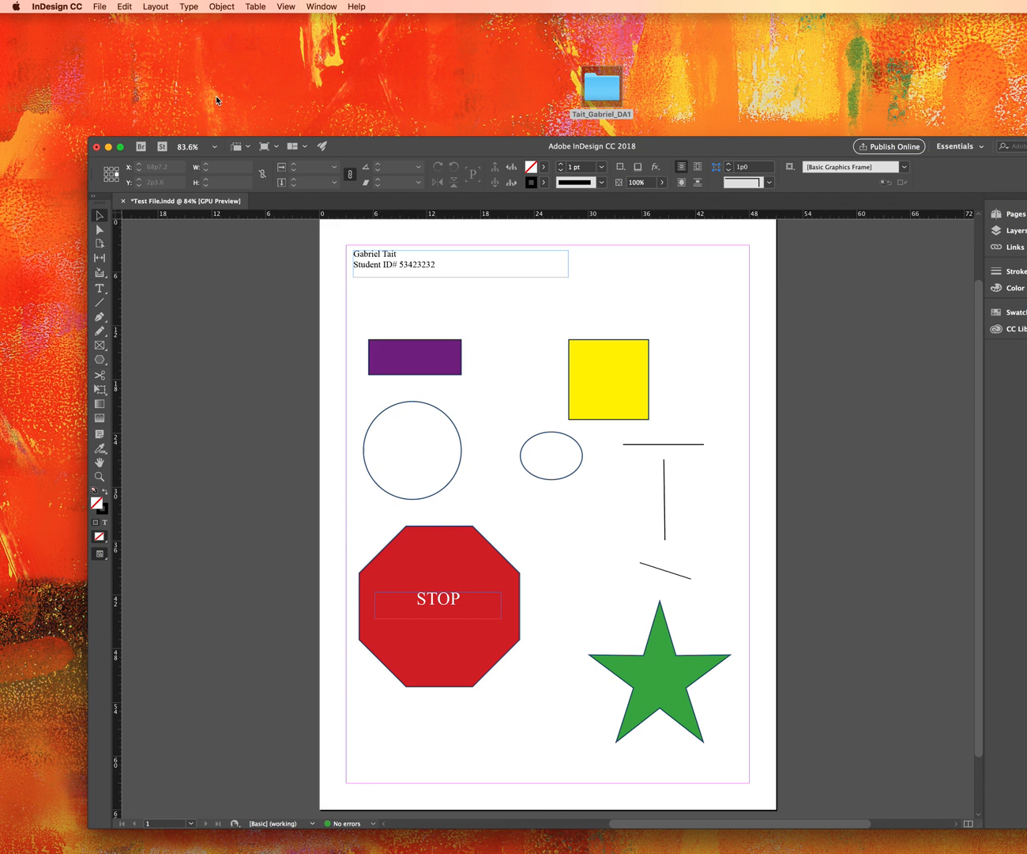
left_click(101, 8)
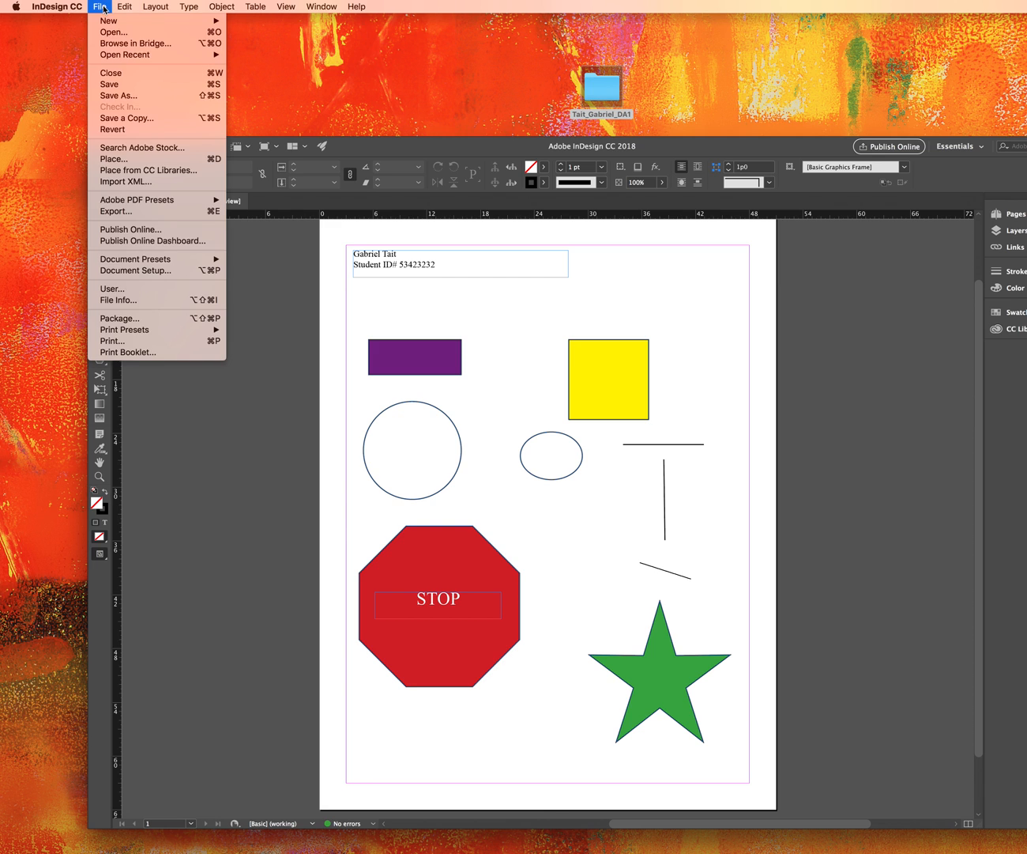
left_click(131, 95)
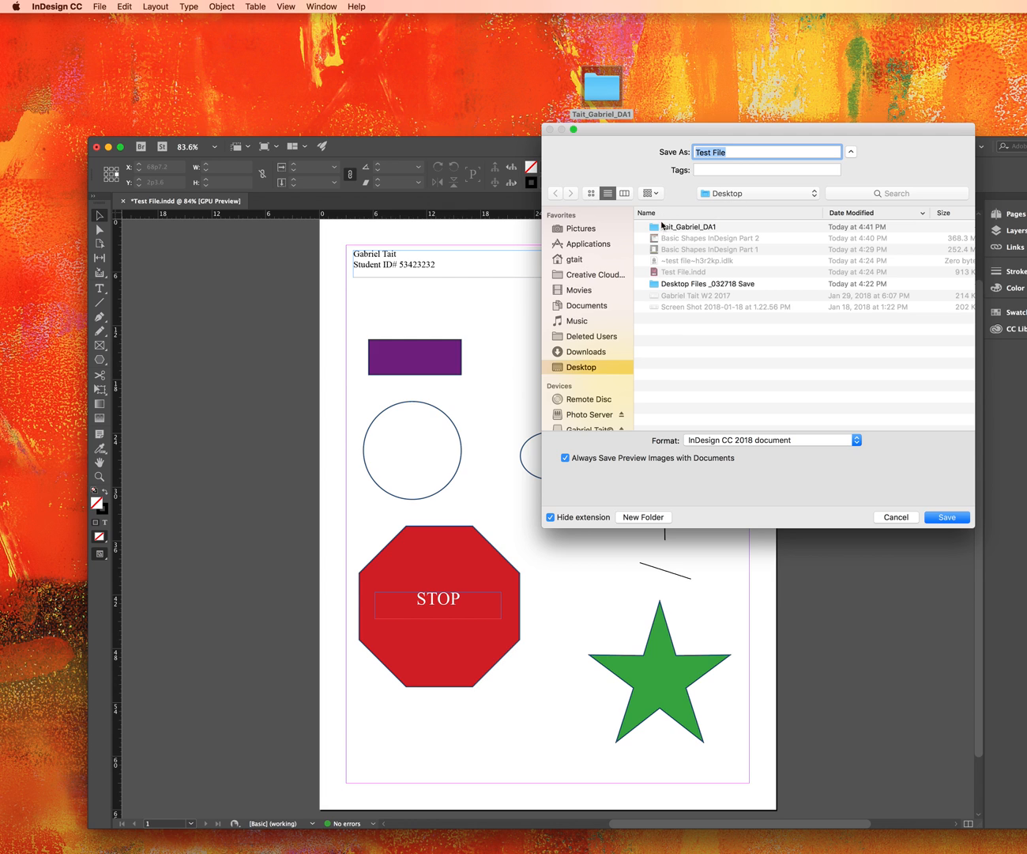
scroll(686, 229, "right", 2)
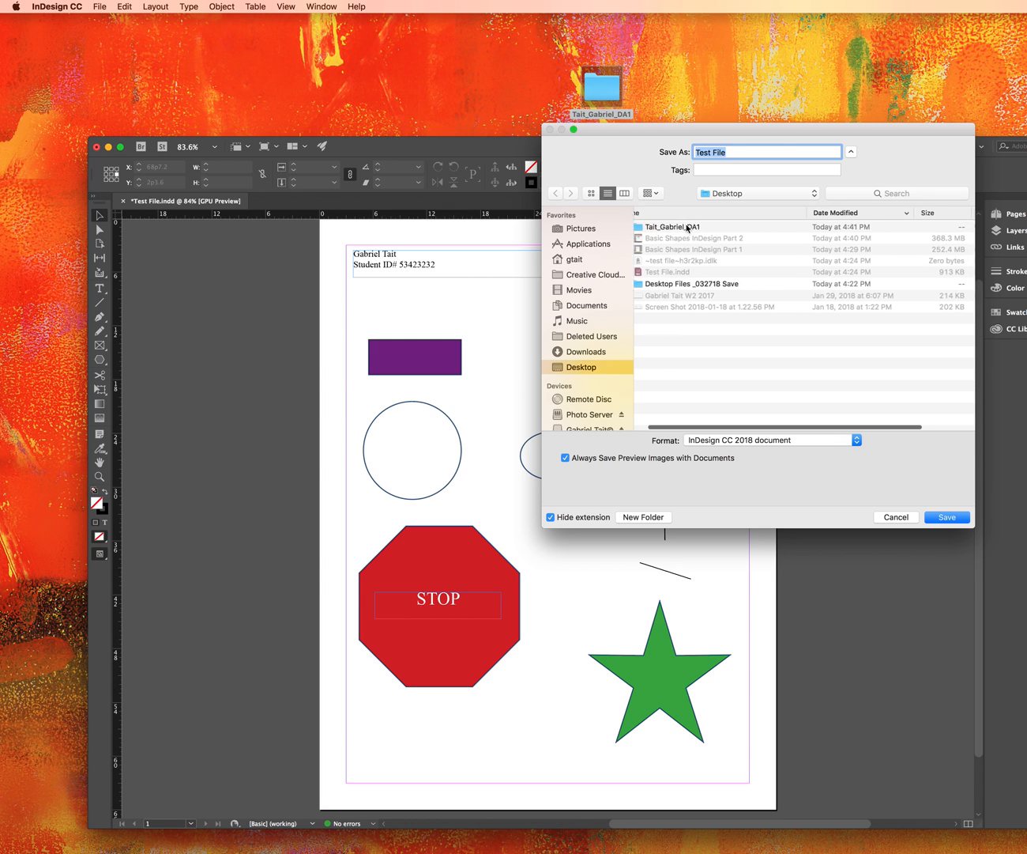
scroll(686, 230, "left", 1)
double_click(684, 228)
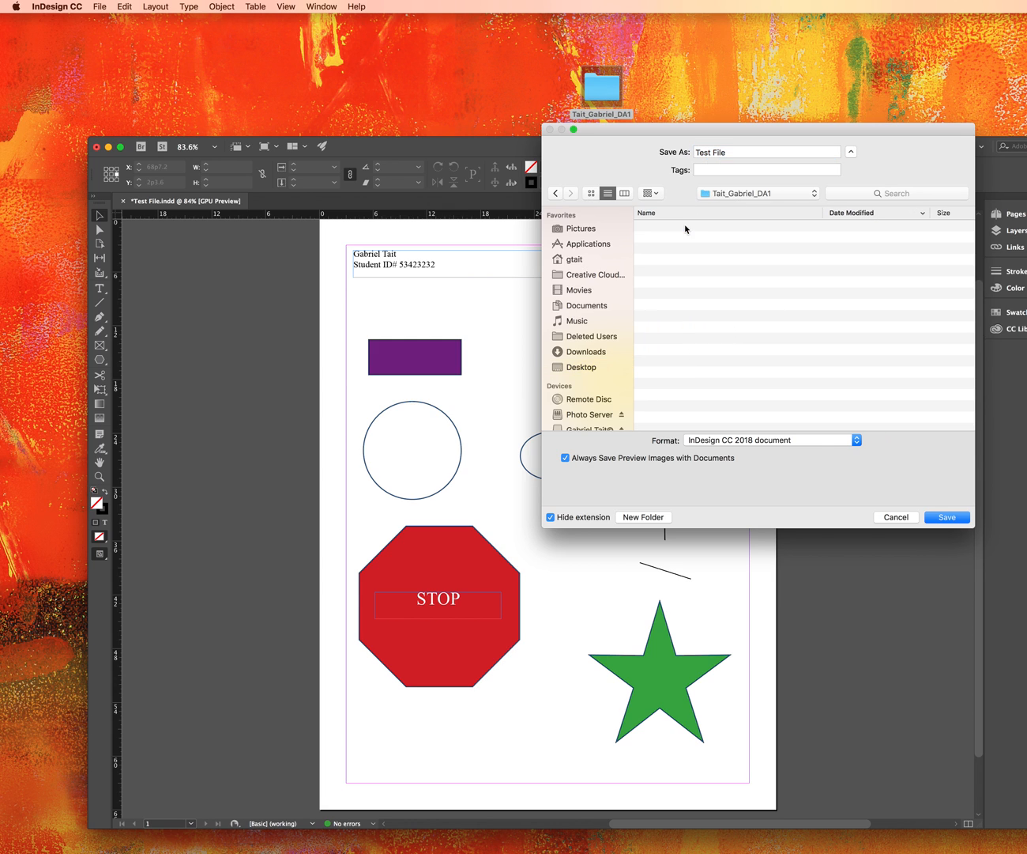
left_click_drag(734, 152, 661, 155)
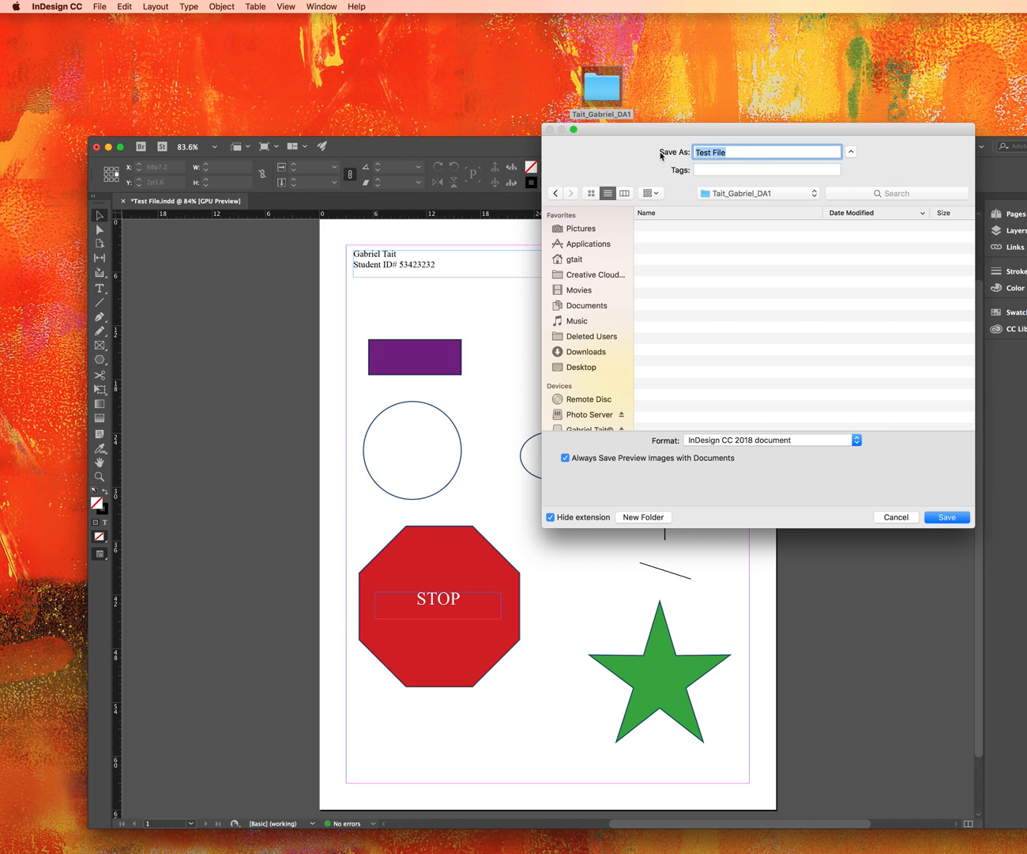
key("super+v")
left_click(949, 518)
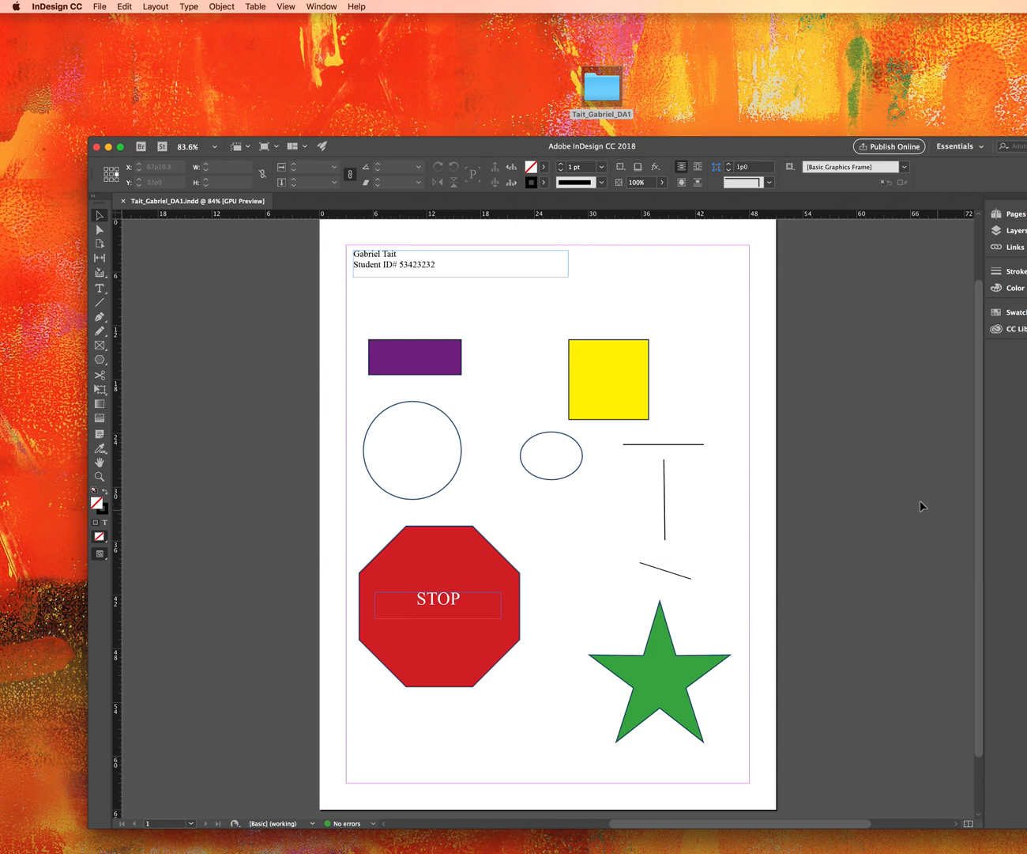
double_click(605, 94)
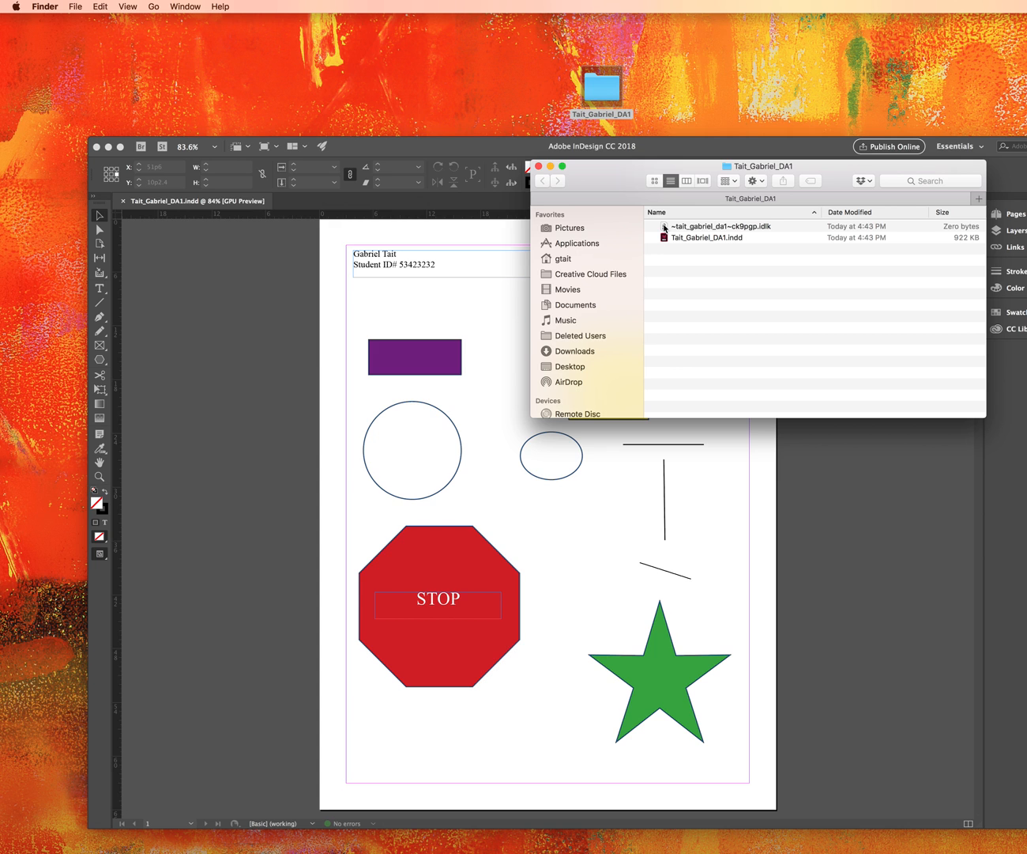
Close the InDesign document and reopen the saved .indd file from the DA1 folder.
left_click(212, 245)
left_click(234, 258)
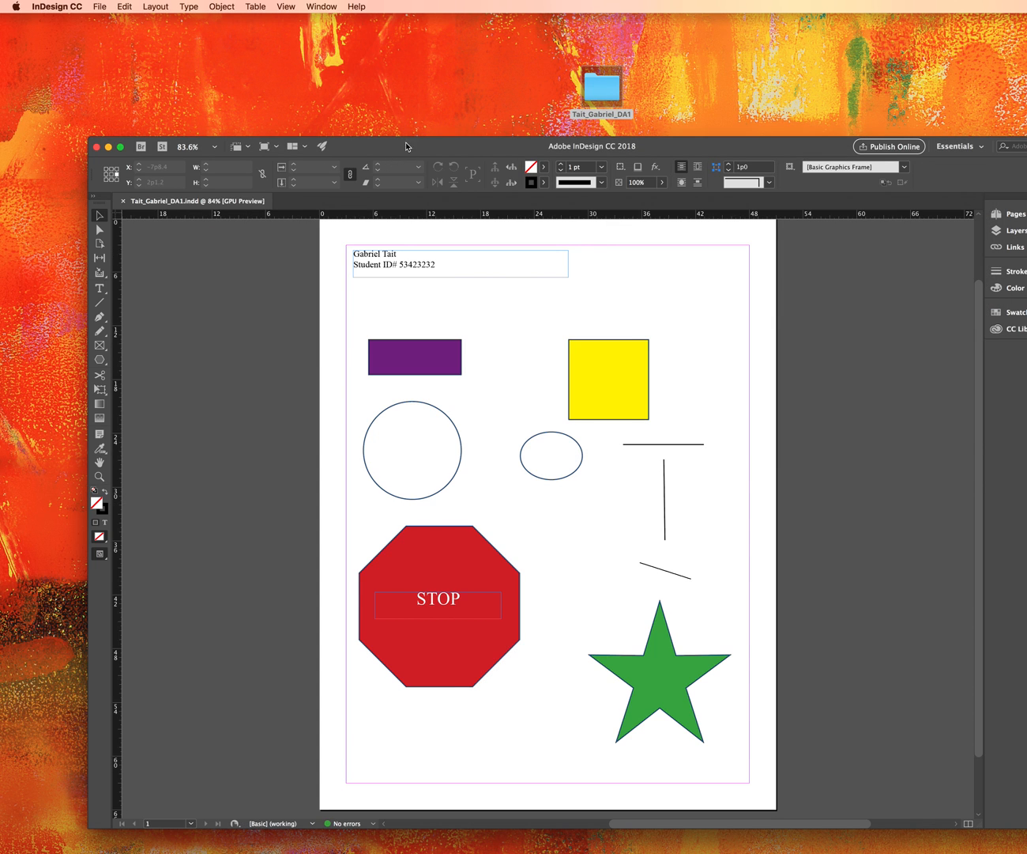
left_click_drag(408, 146, 413, 450)
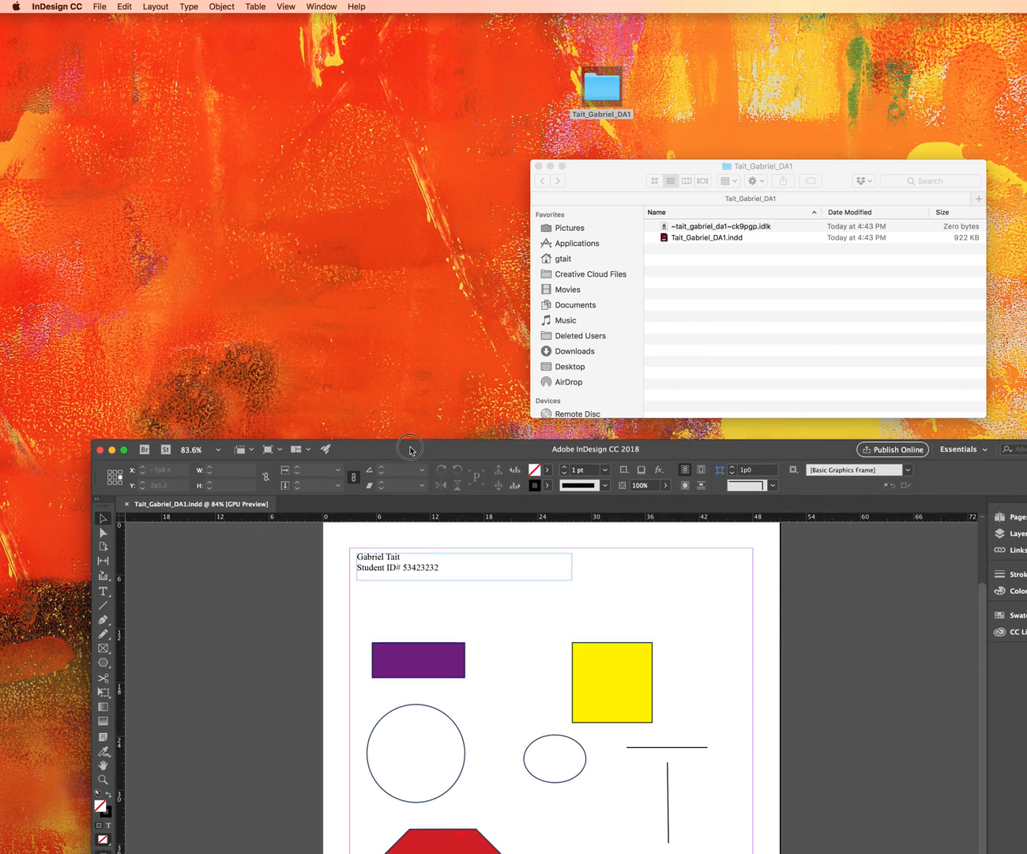
left_click(101, 454)
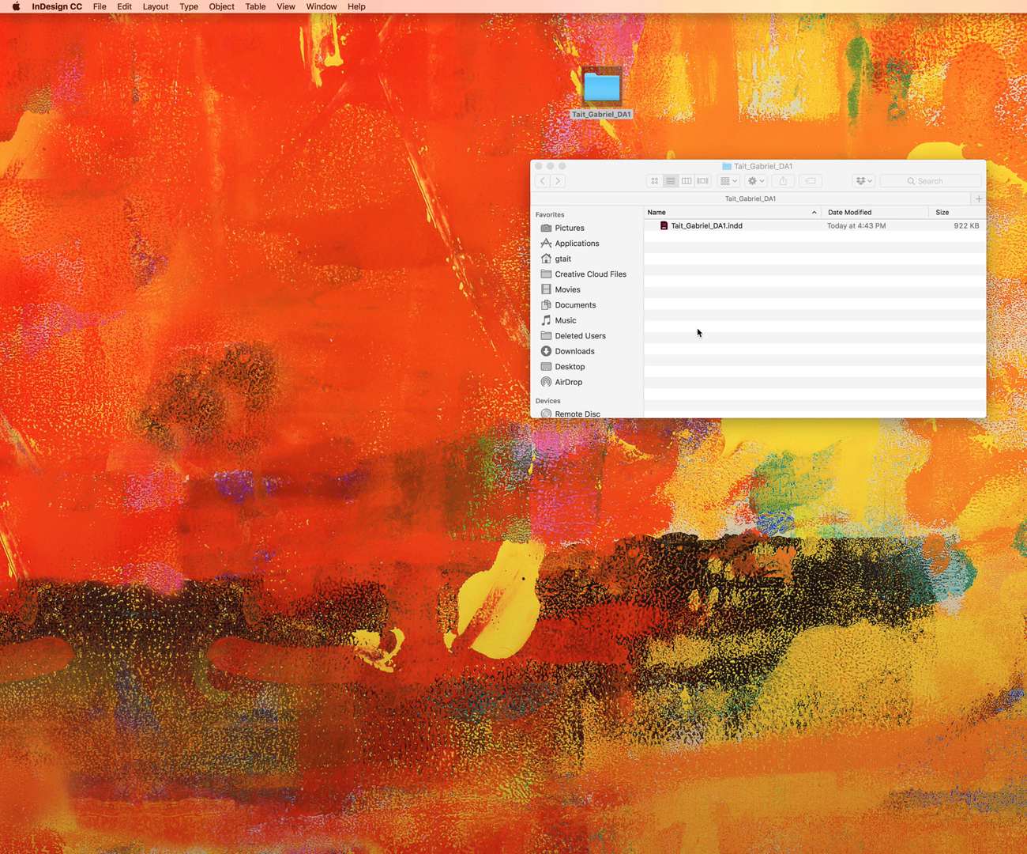
double_click(689, 226)
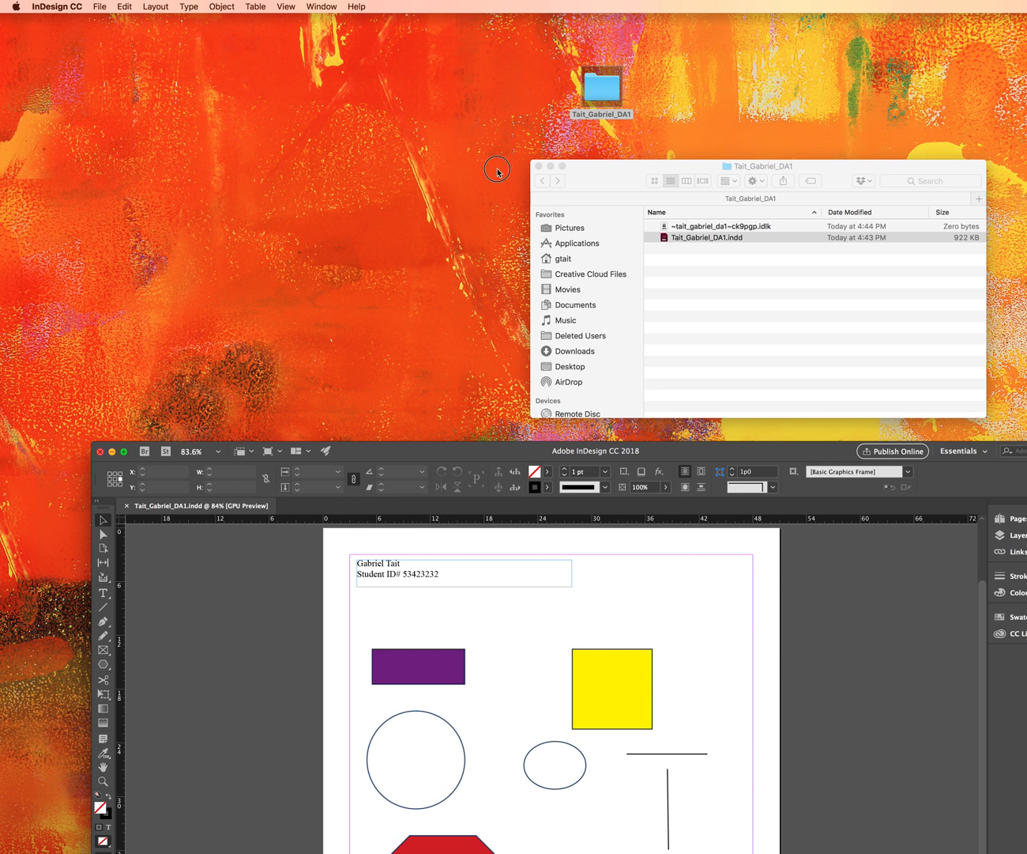
Put the instructions PDF away and bring the InDesign shapes page back up front.
left_click_drag(1026, 316, 295, 165)
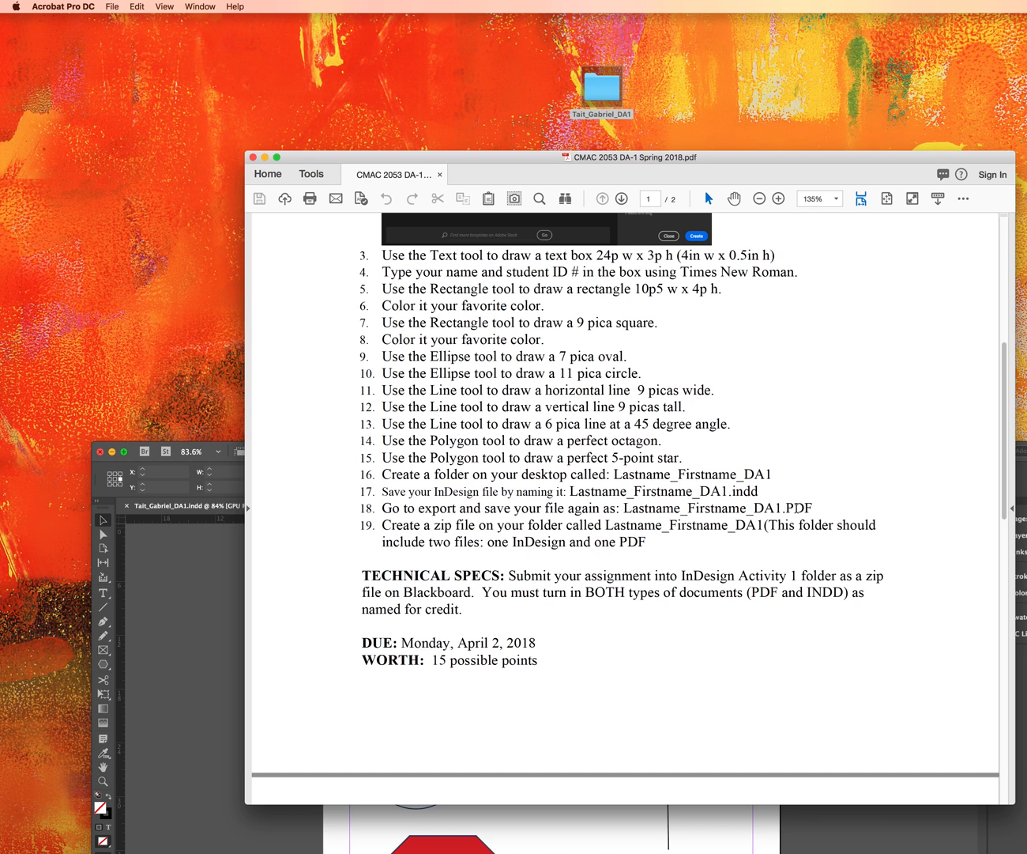
left_click(264, 157)
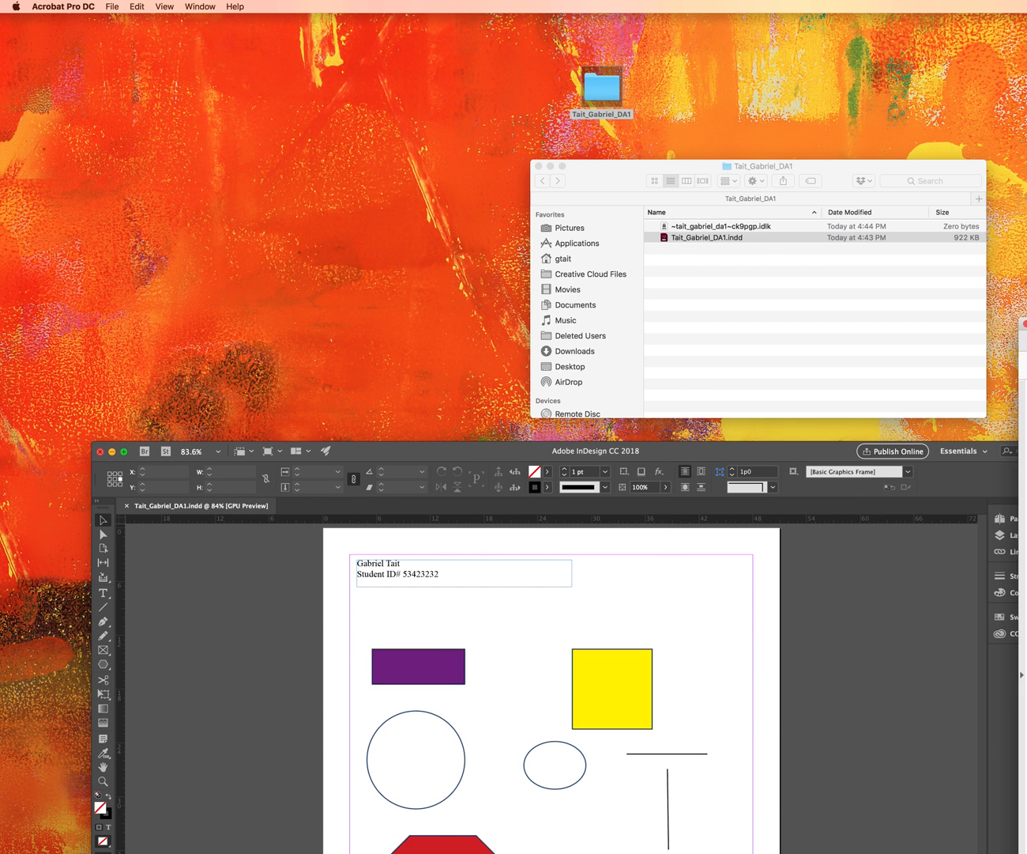
left_click(674, 454)
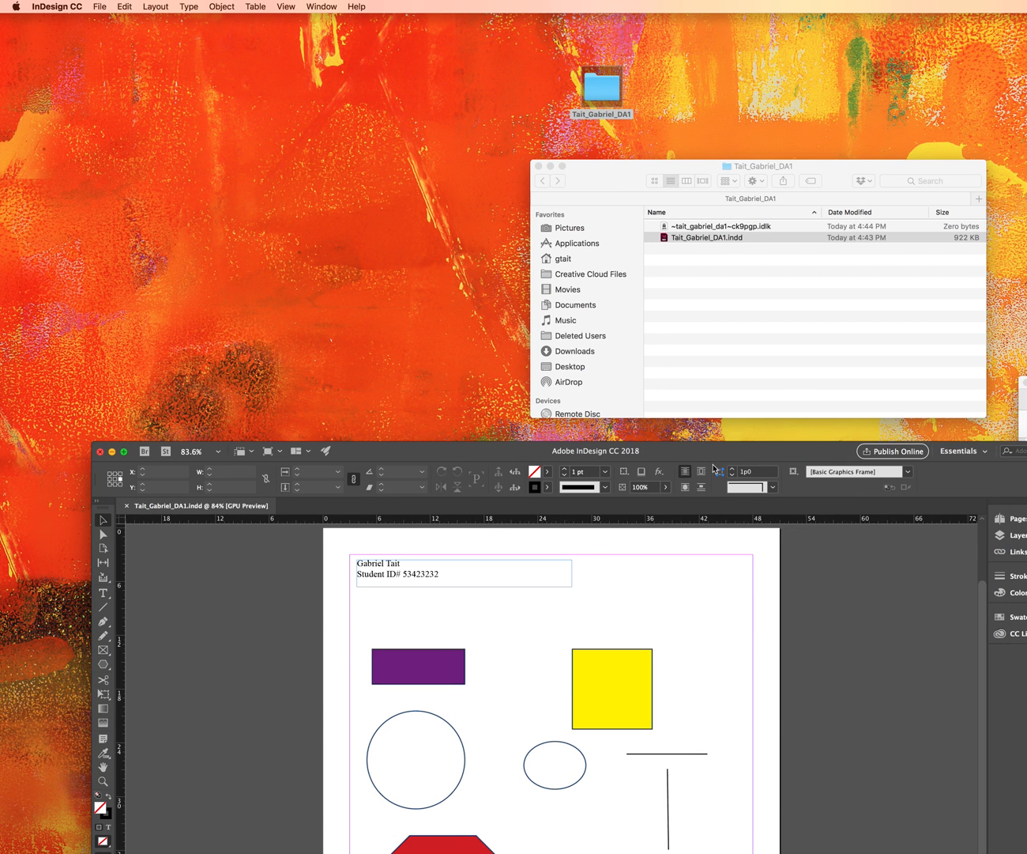
left_click_drag(713, 450, 671, 265)
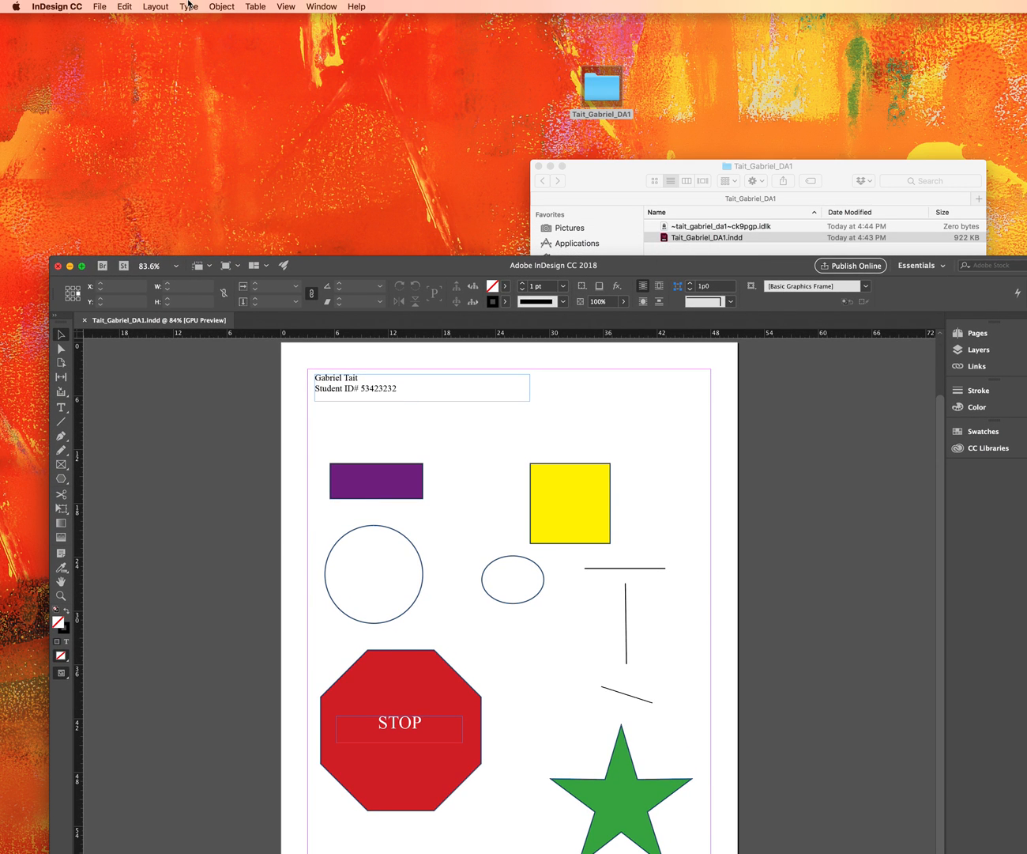
Export the page via File > Export as Adobe PDF (Print) into the DA1 folder.
left_click(103, 6)
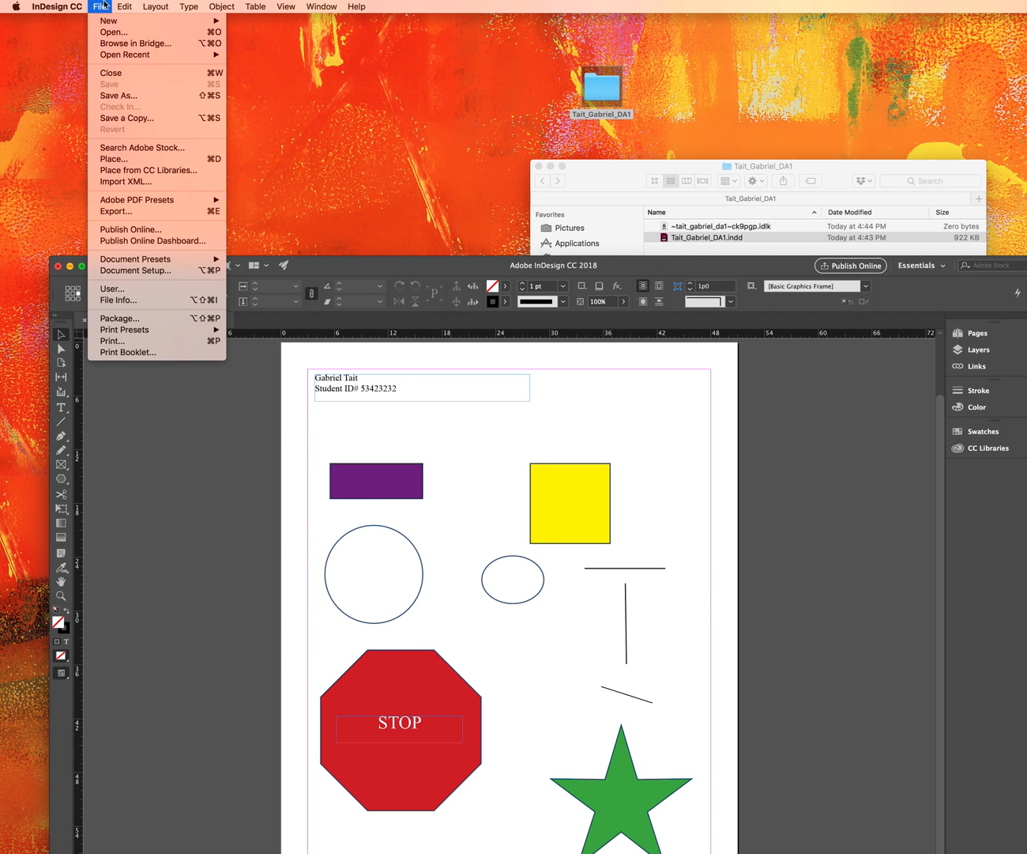
left_click(134, 211)
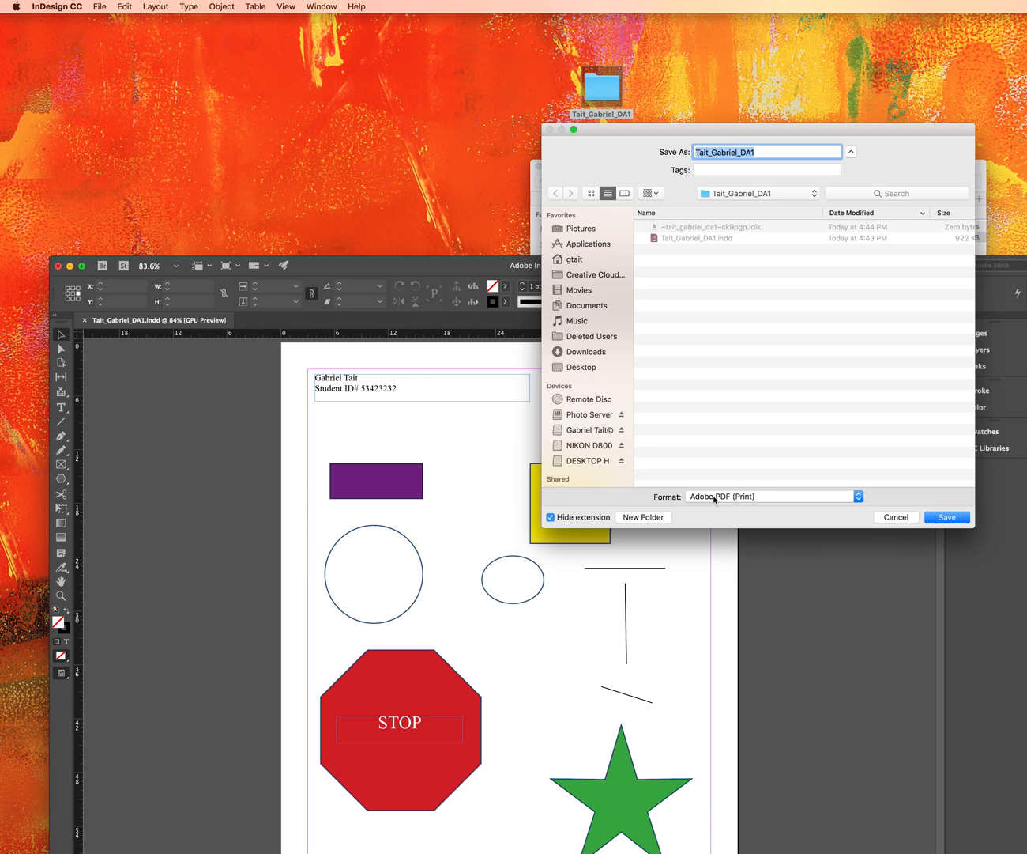
left_click(755, 498)
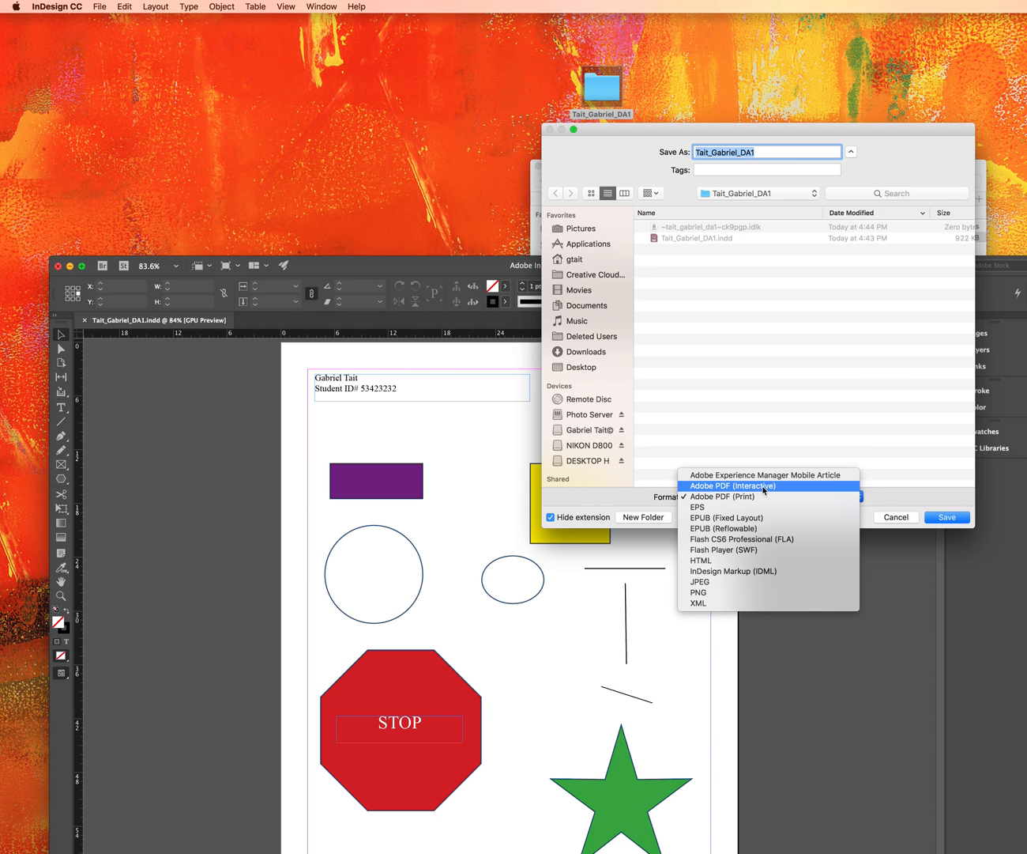
left_click(761, 496)
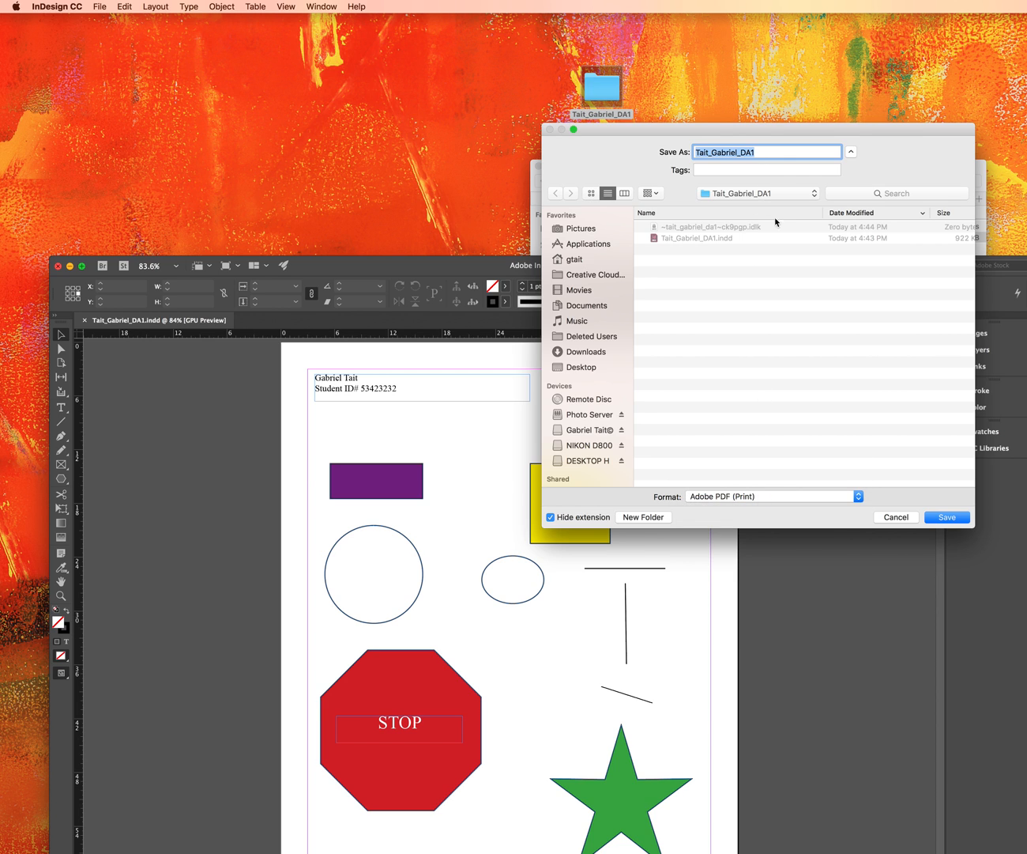
left_click(950, 517)
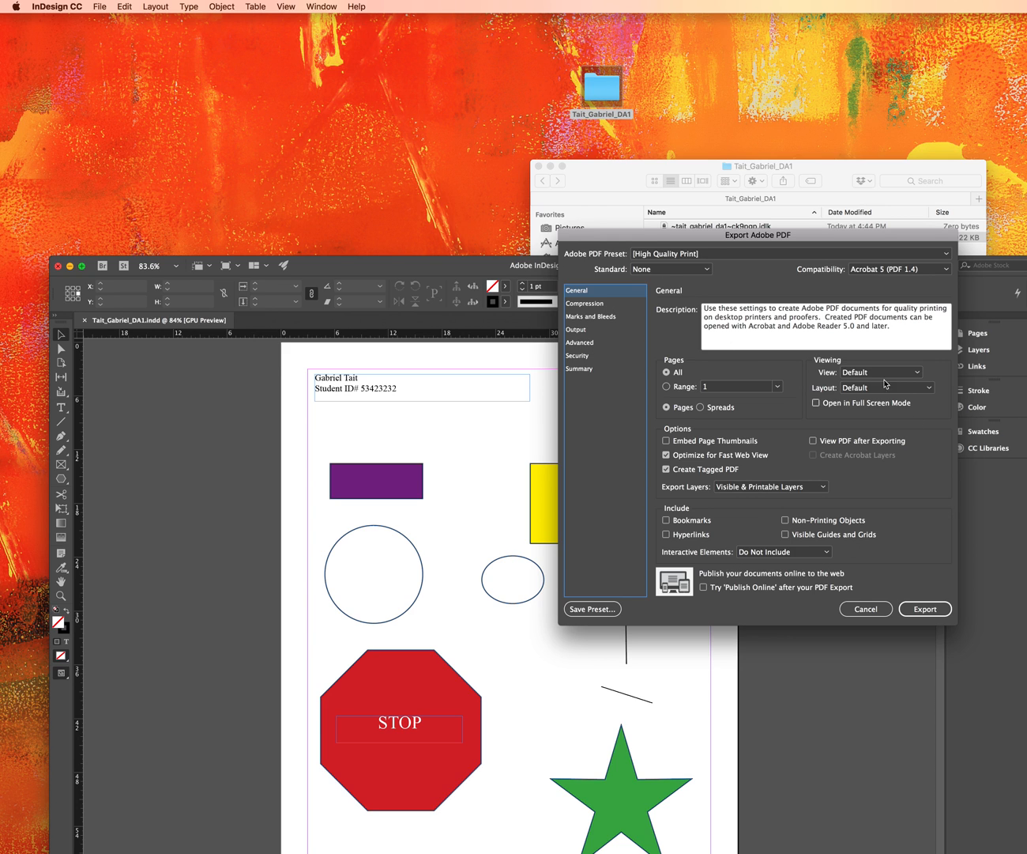
left_click(924, 612)
left_click(924, 612)
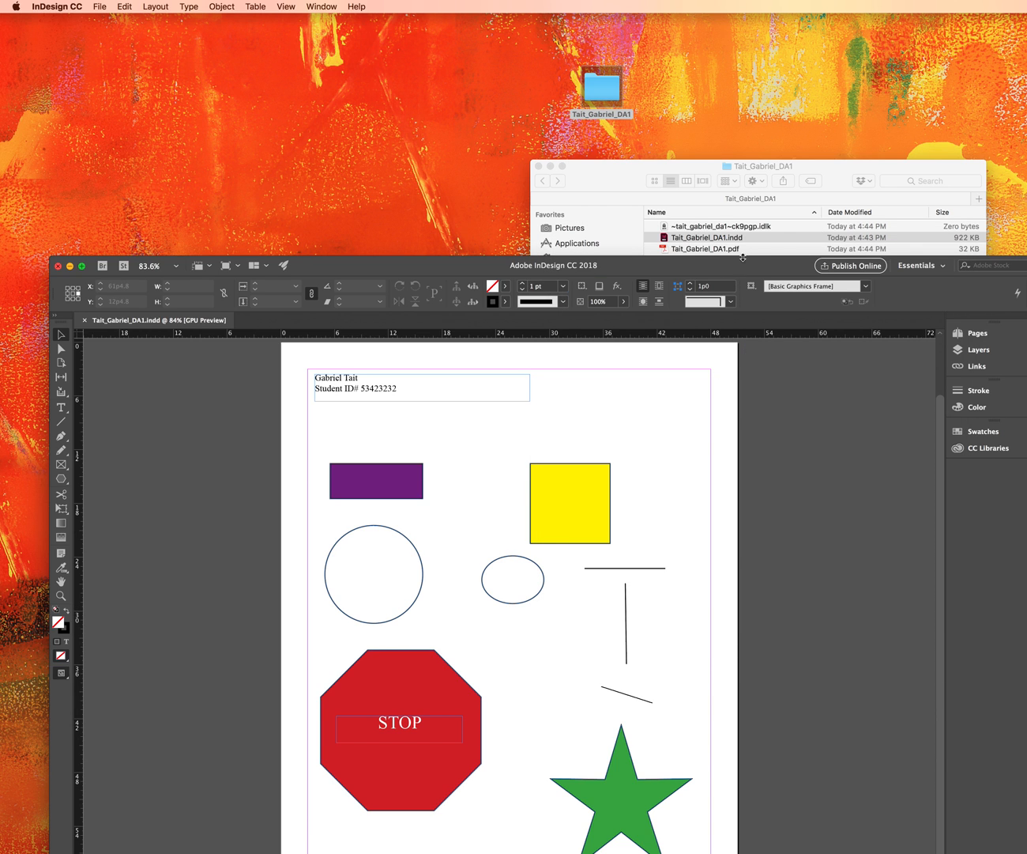
Check the instructions against the DA1 folder's .indd and PDF files, then close the document with Cmd+W.
left_click_drag(743, 257, 744, 335)
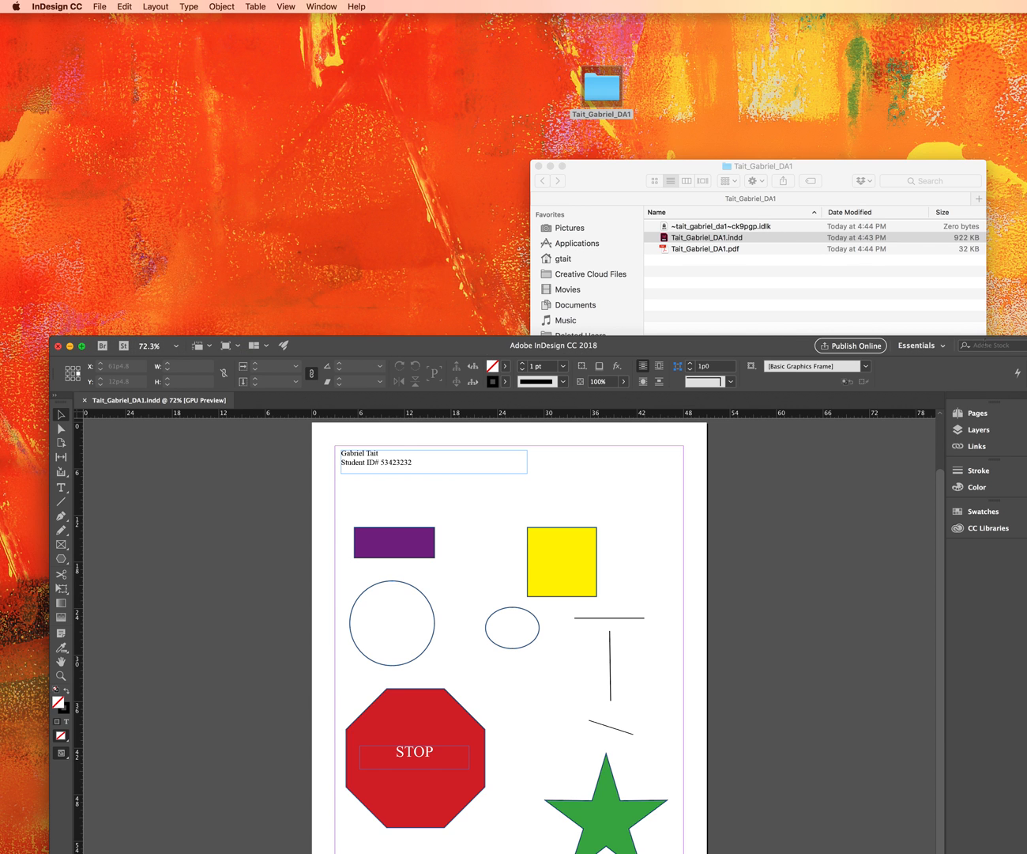
left_click_drag(1026, 379, 646, 227)
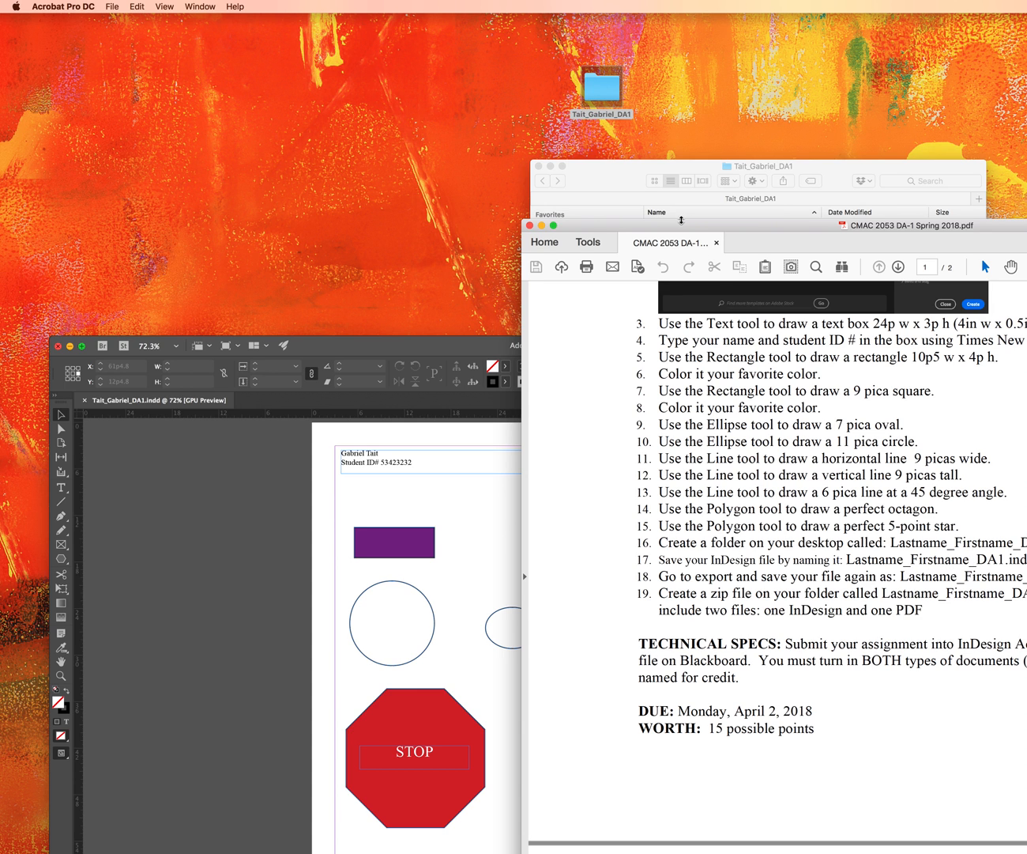
left_click_drag(681, 221, 670, 386)
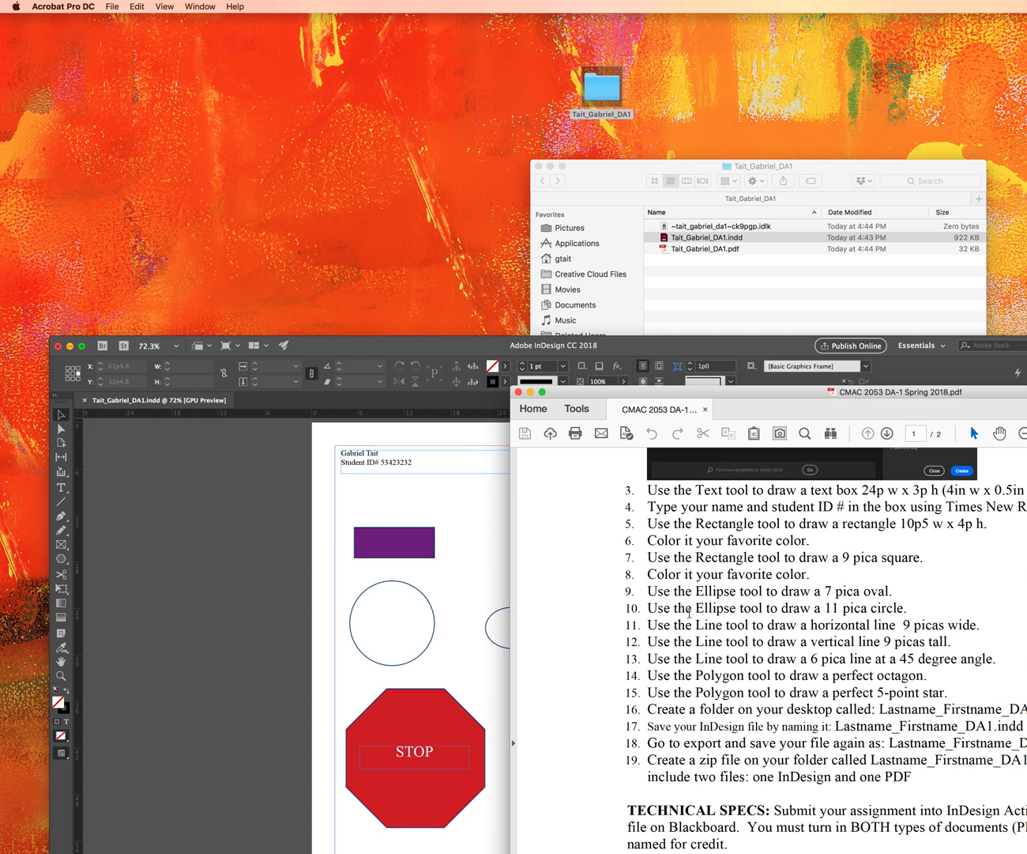
left_click(450, 345)
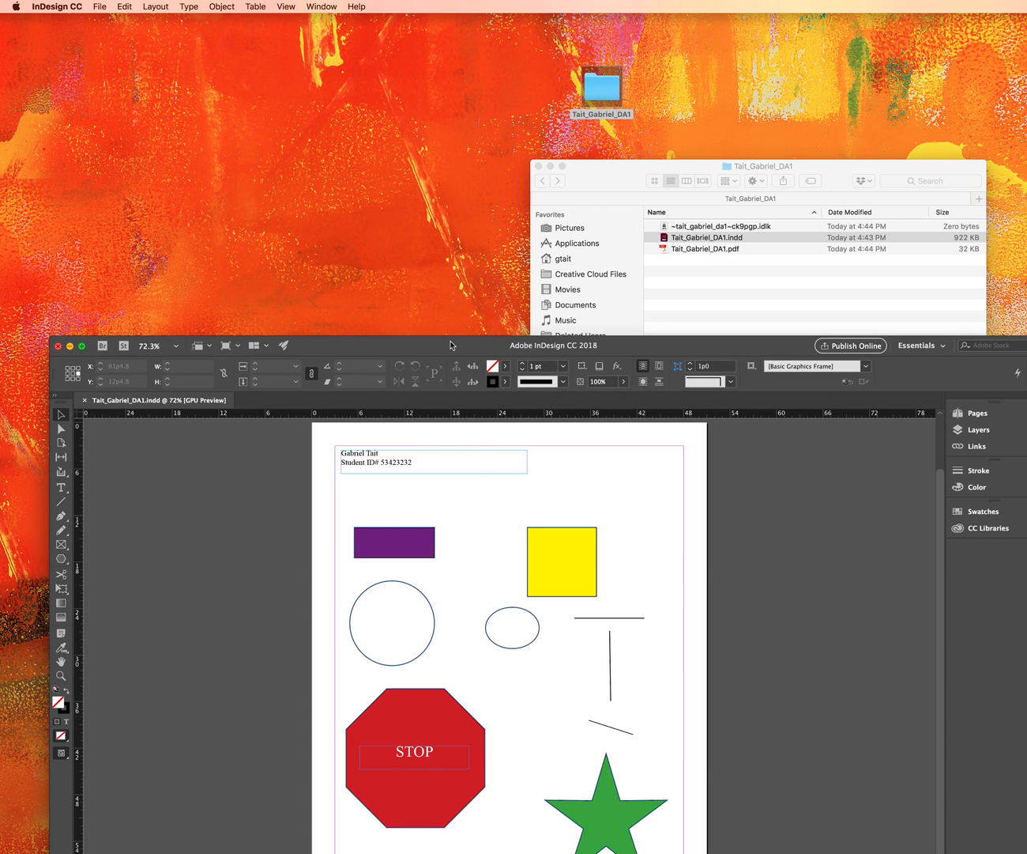
key("super+w")
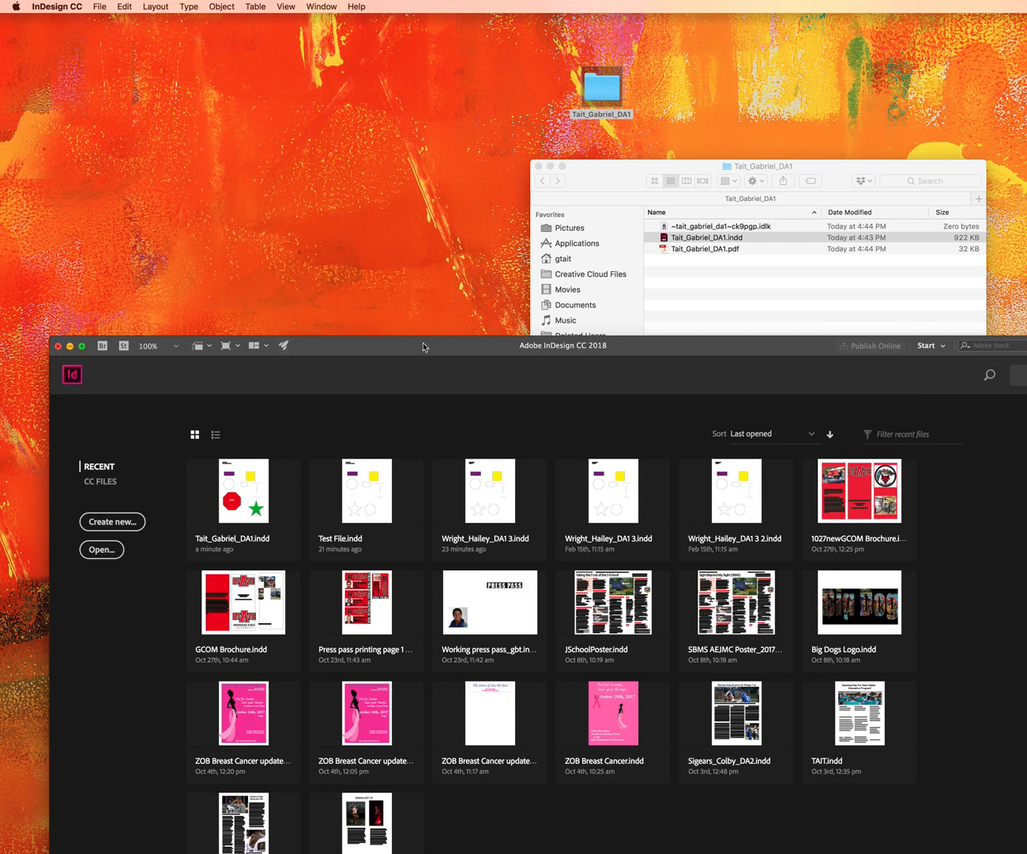
Hide InDesign, bring the instructions into view, and close the DA1 folder window.
left_click(69, 345)
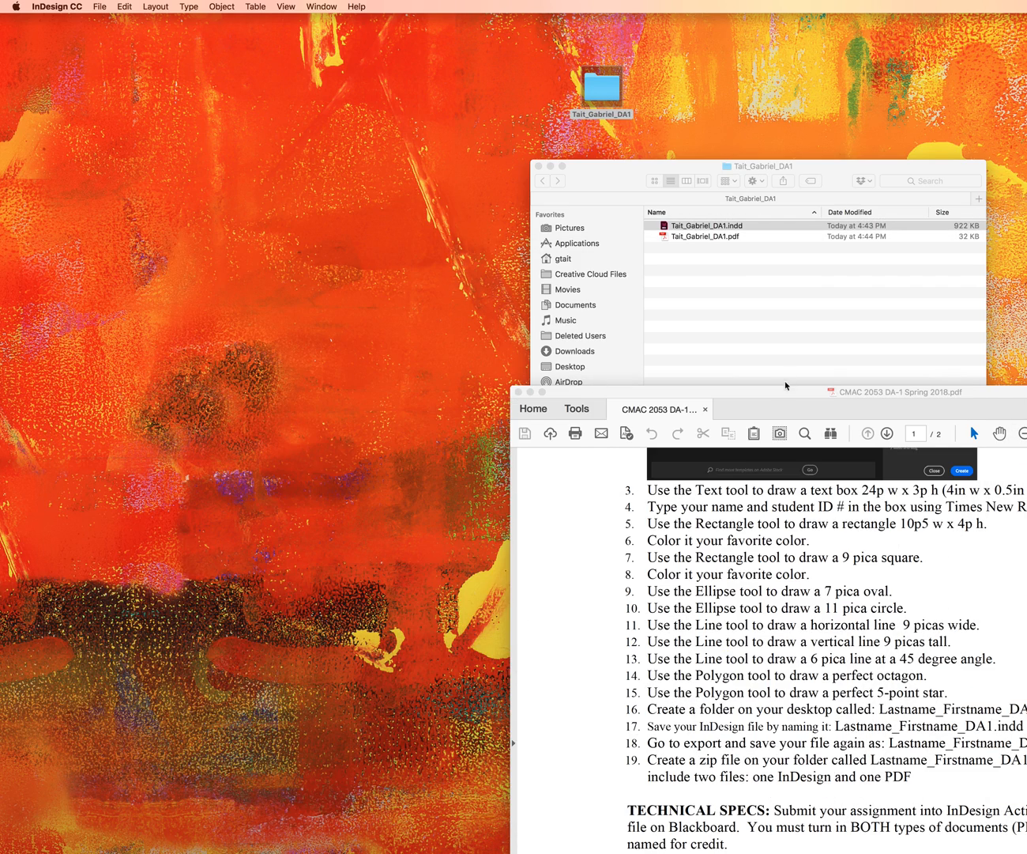
left_click_drag(666, 174, 408, 57)
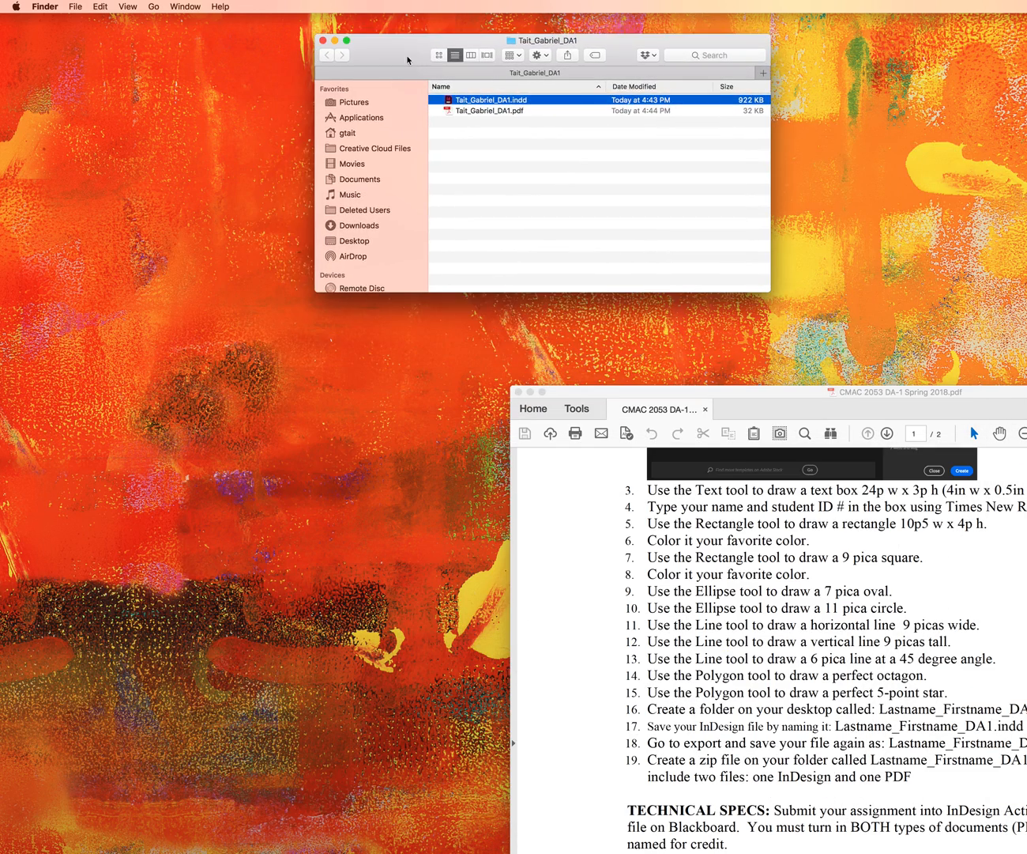
left_click_drag(841, 390, 475, 298)
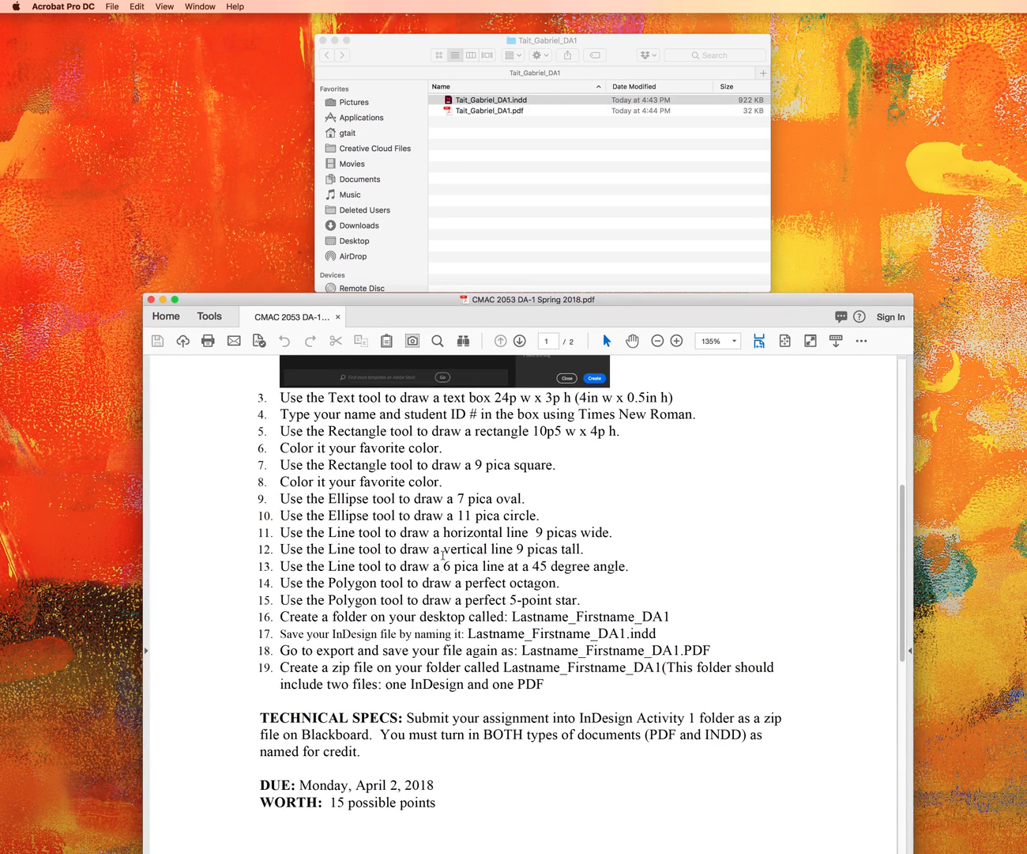
left_click(390, 52)
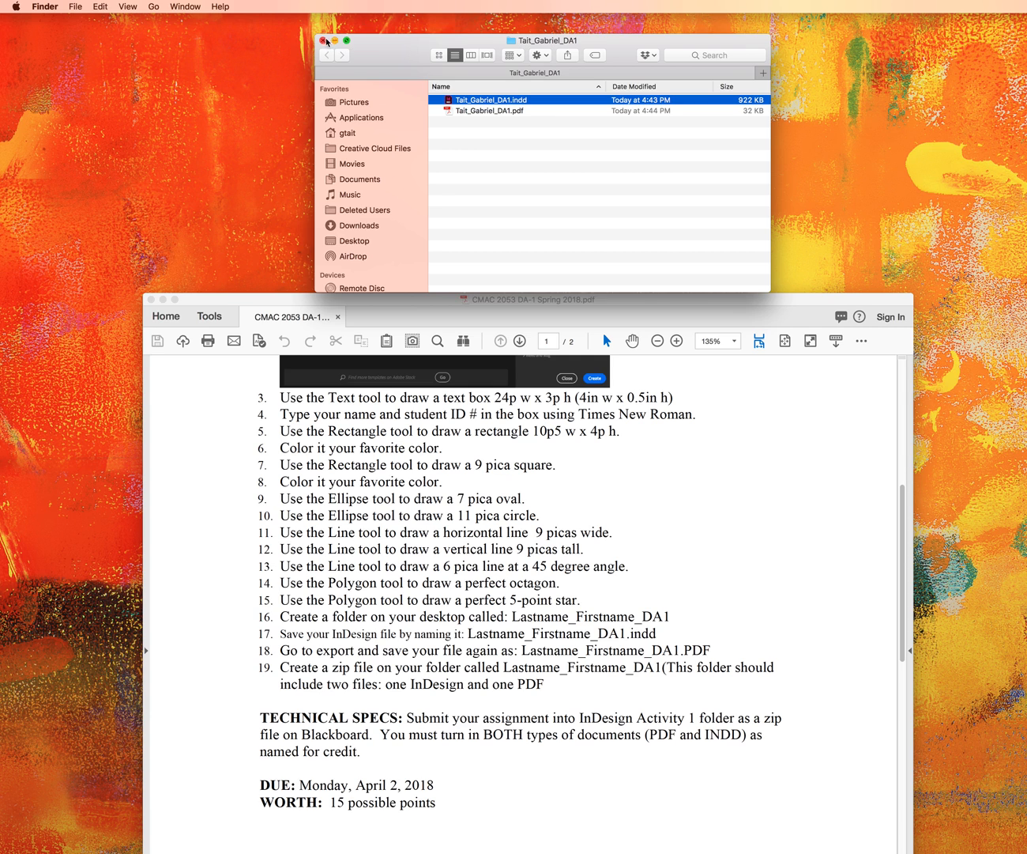
left_click(324, 41)
left_click(492, 86)
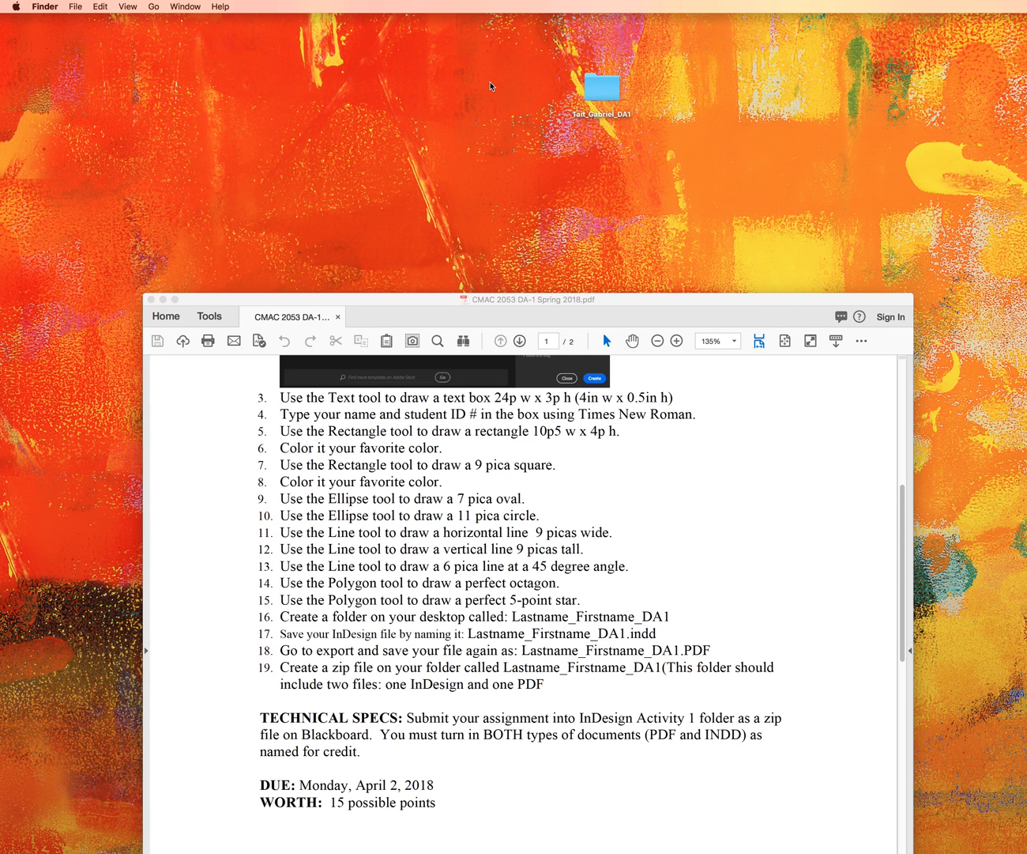
Compress the DA1 desktop folder into a zip and place the zip beside the folder.
left_click(602, 87)
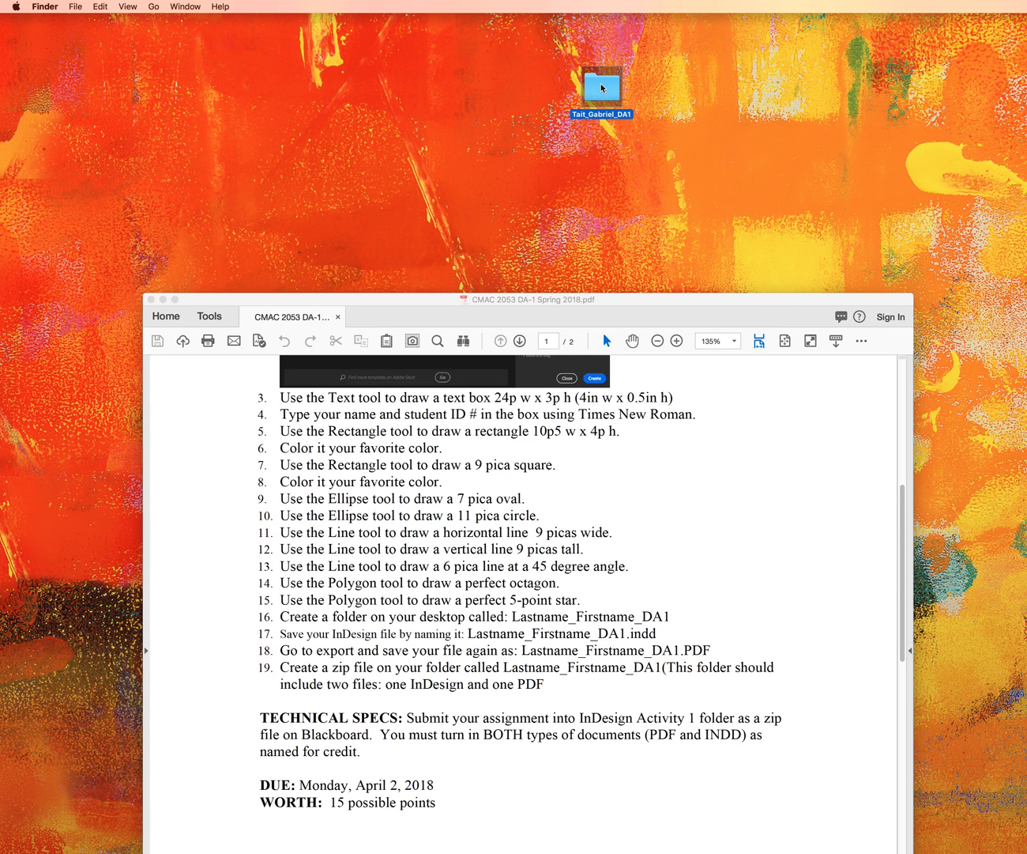
right_click(601, 87)
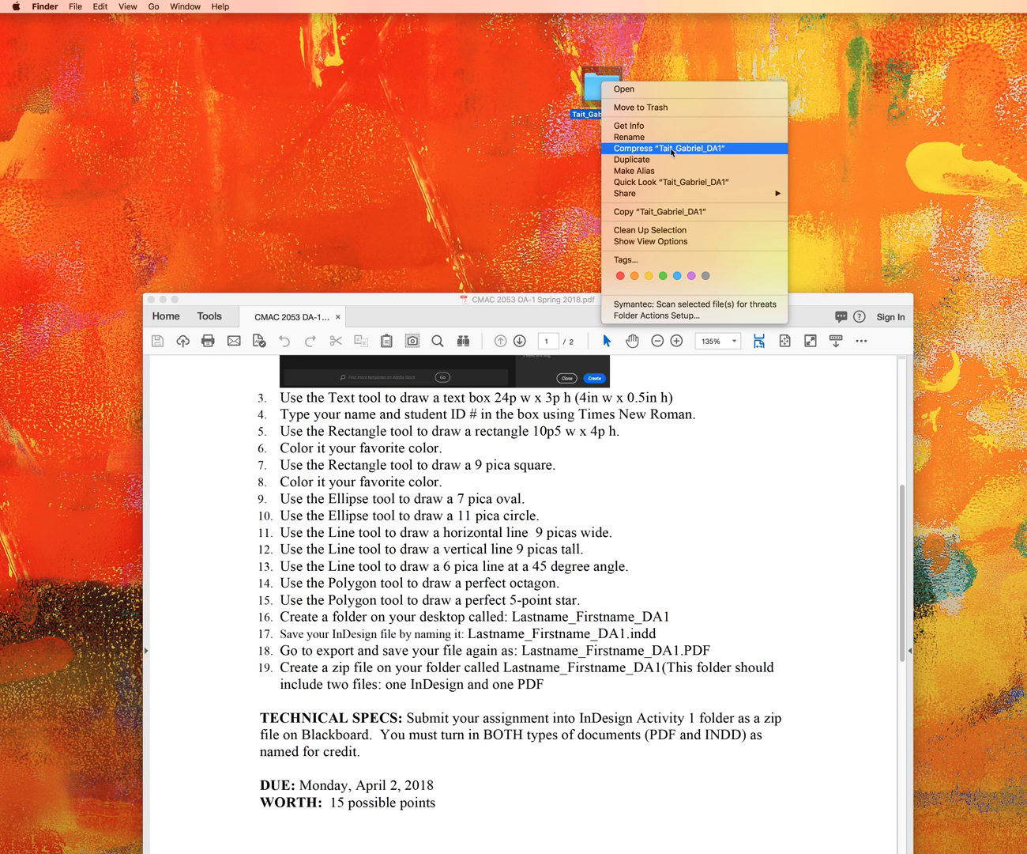
left_click(671, 148)
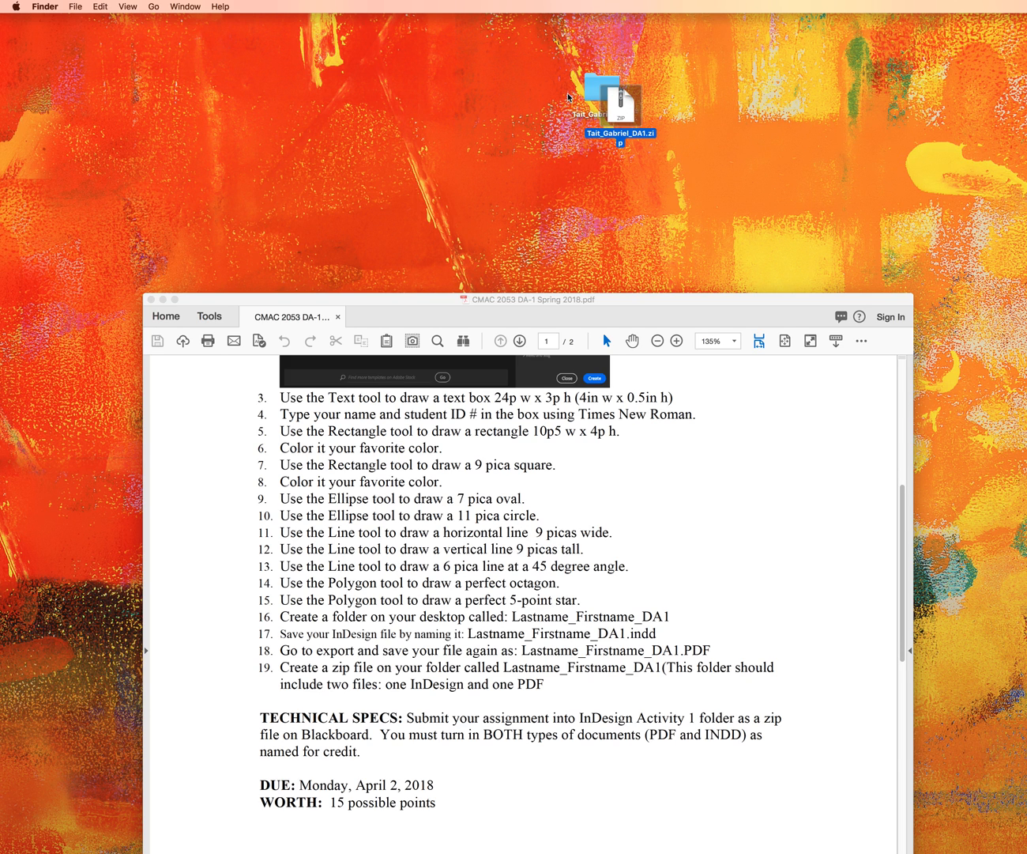
left_click_drag(610, 106, 736, 94)
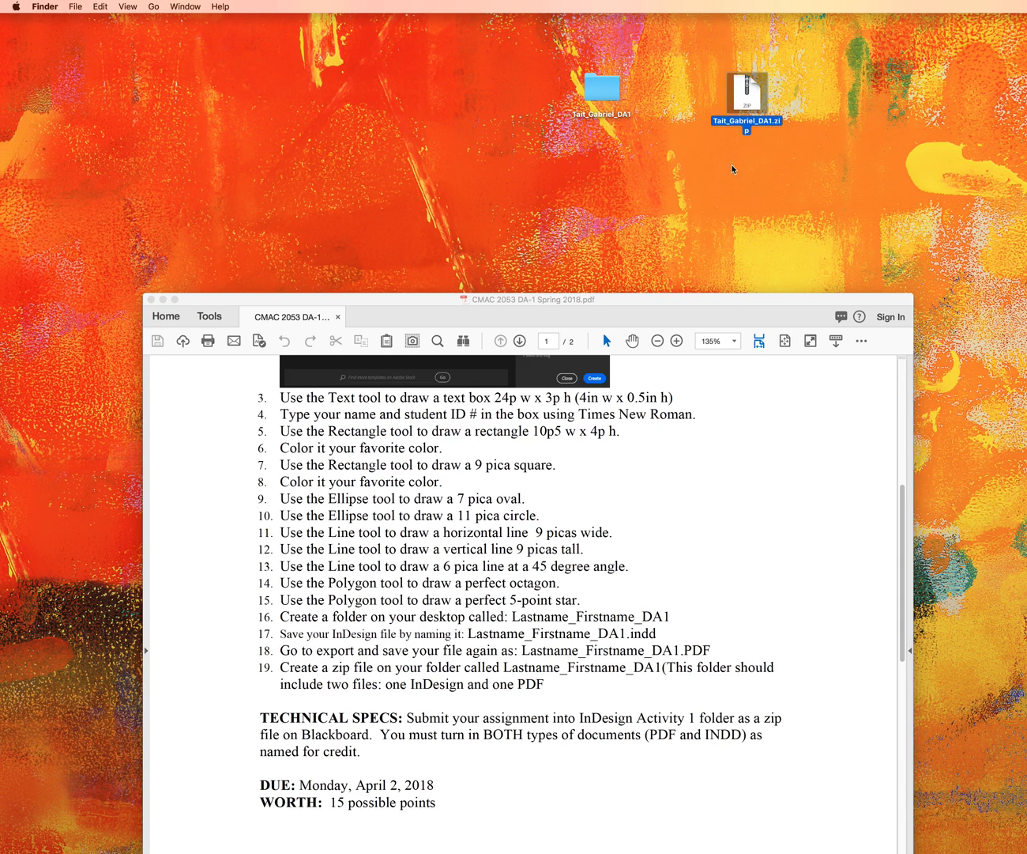
Minimize the instructions PDF and load the Blackboard site in Chrome.
left_click(729, 303)
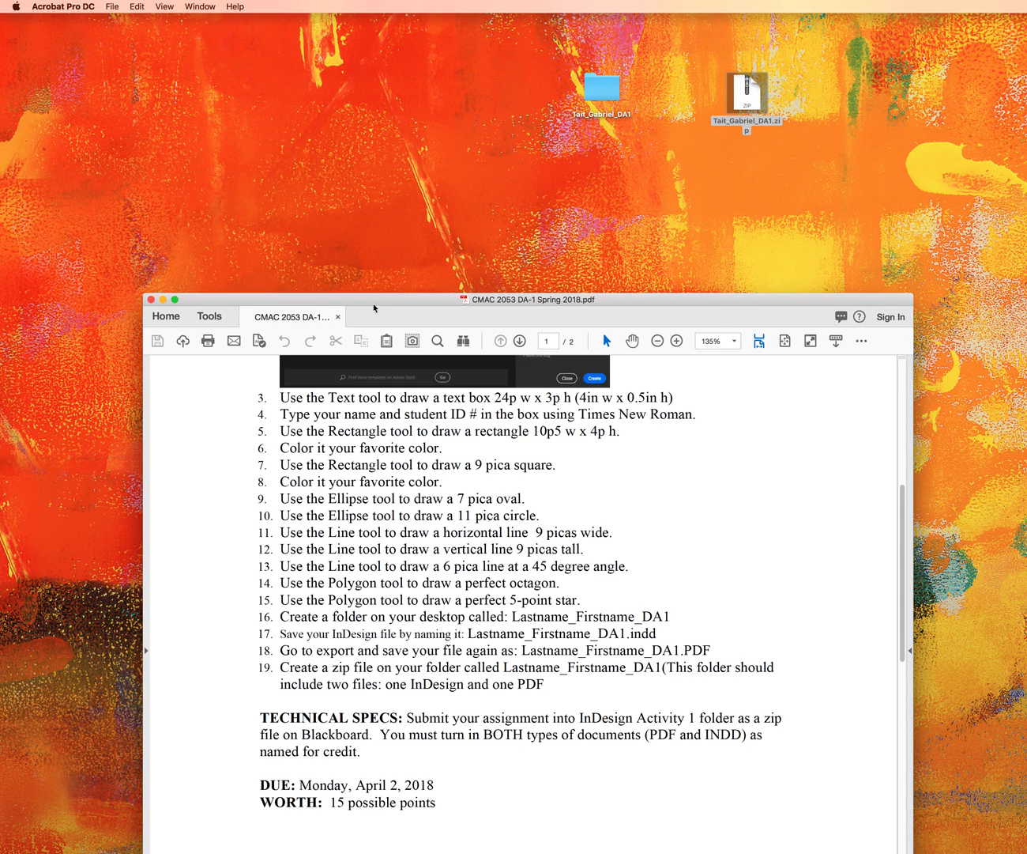
left_click(163, 300)
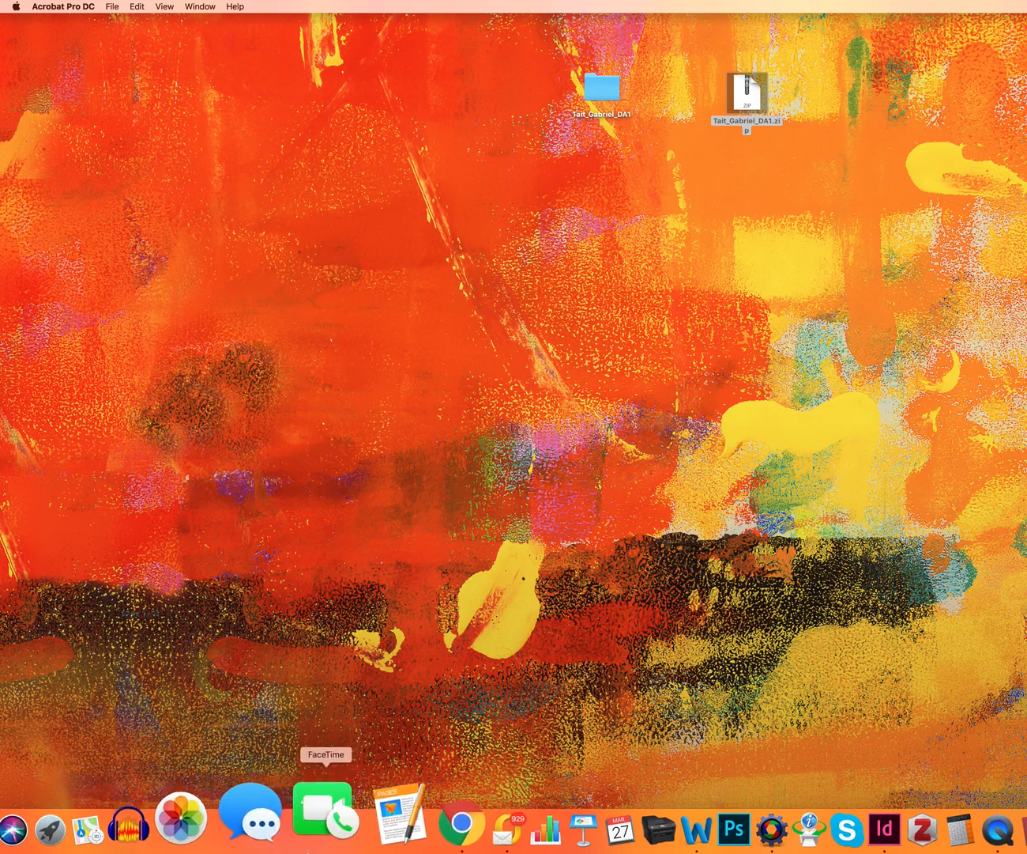
left_click(395, 828)
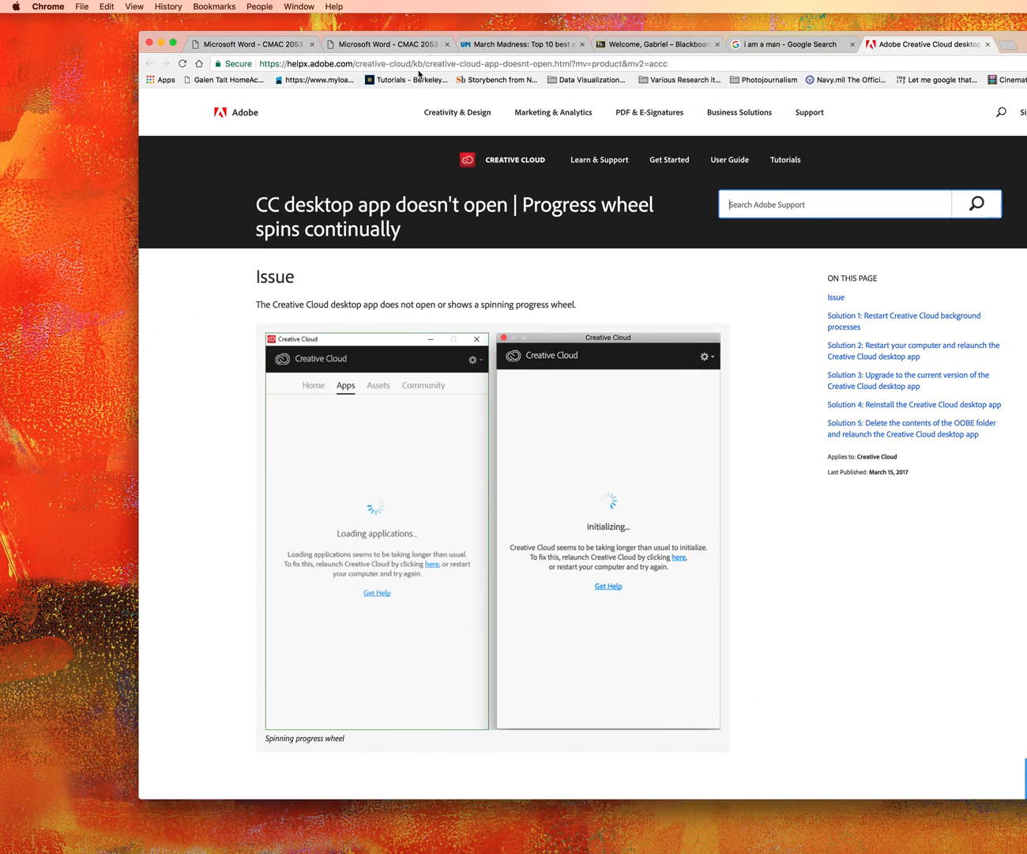
left_click(429, 65)
type("bb")
key("Return")
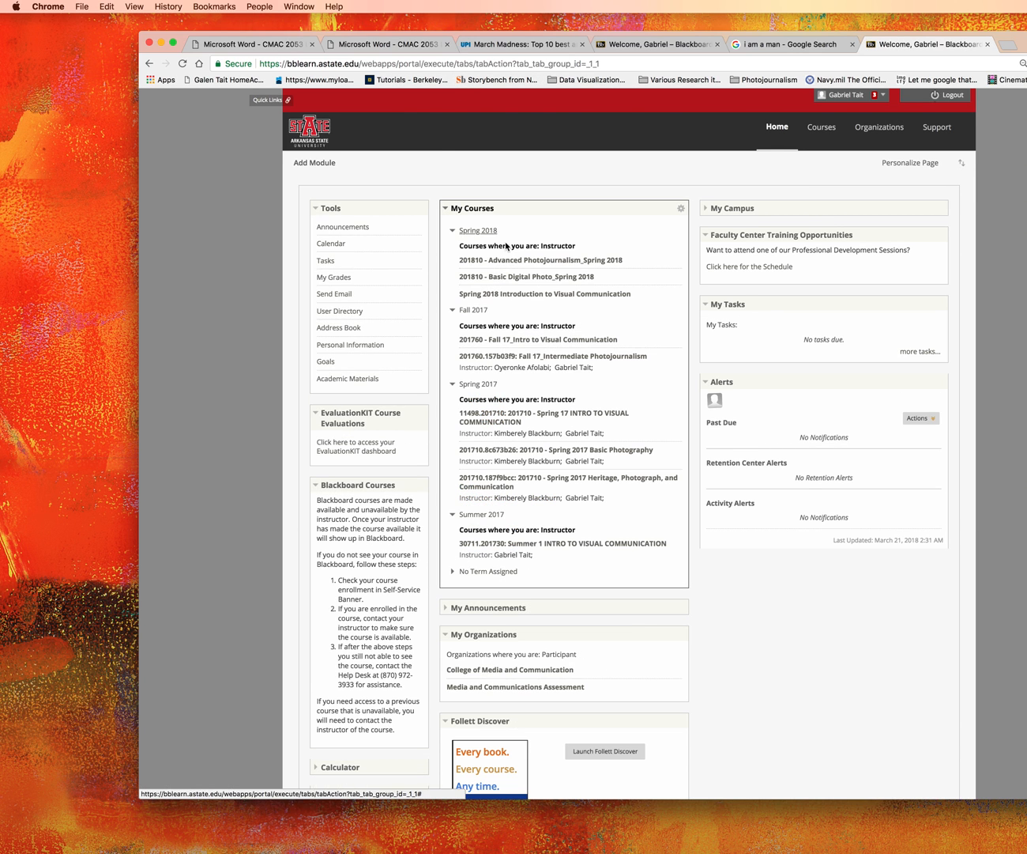
Go to the Visual Communication course's week 11, Design Assignments #1, then Design Activity #1.
left_click(544, 297)
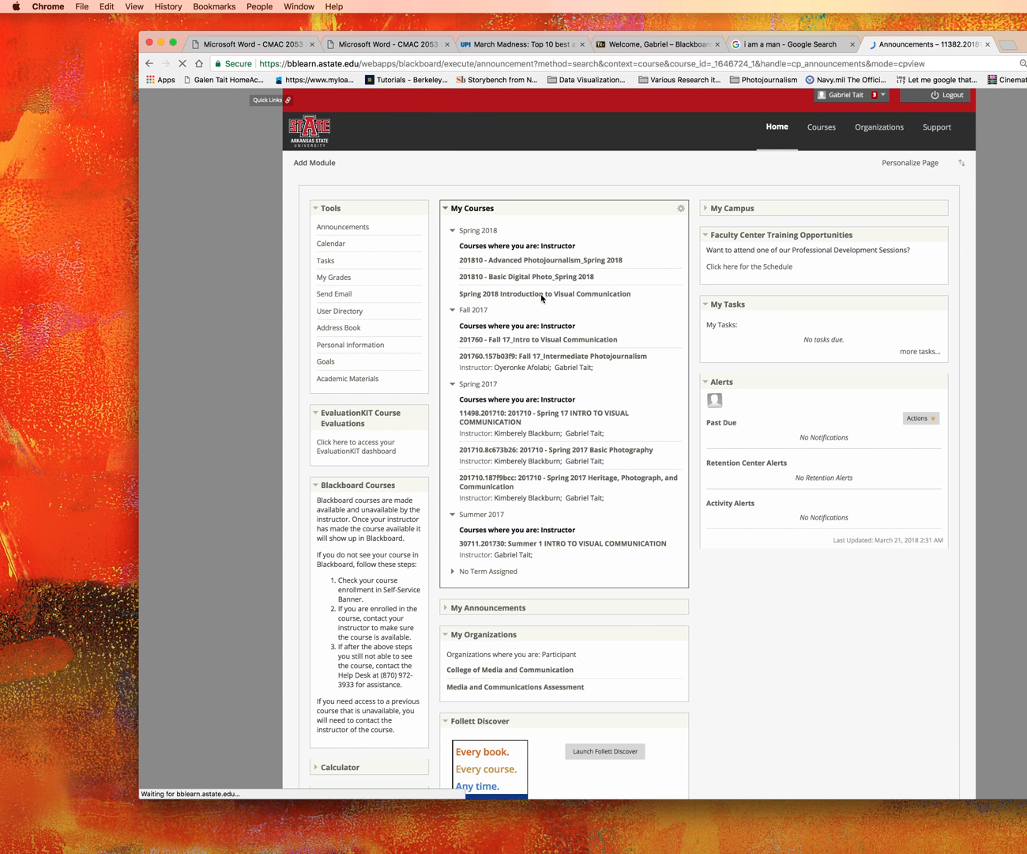
scroll(340, 586, "down", 2)
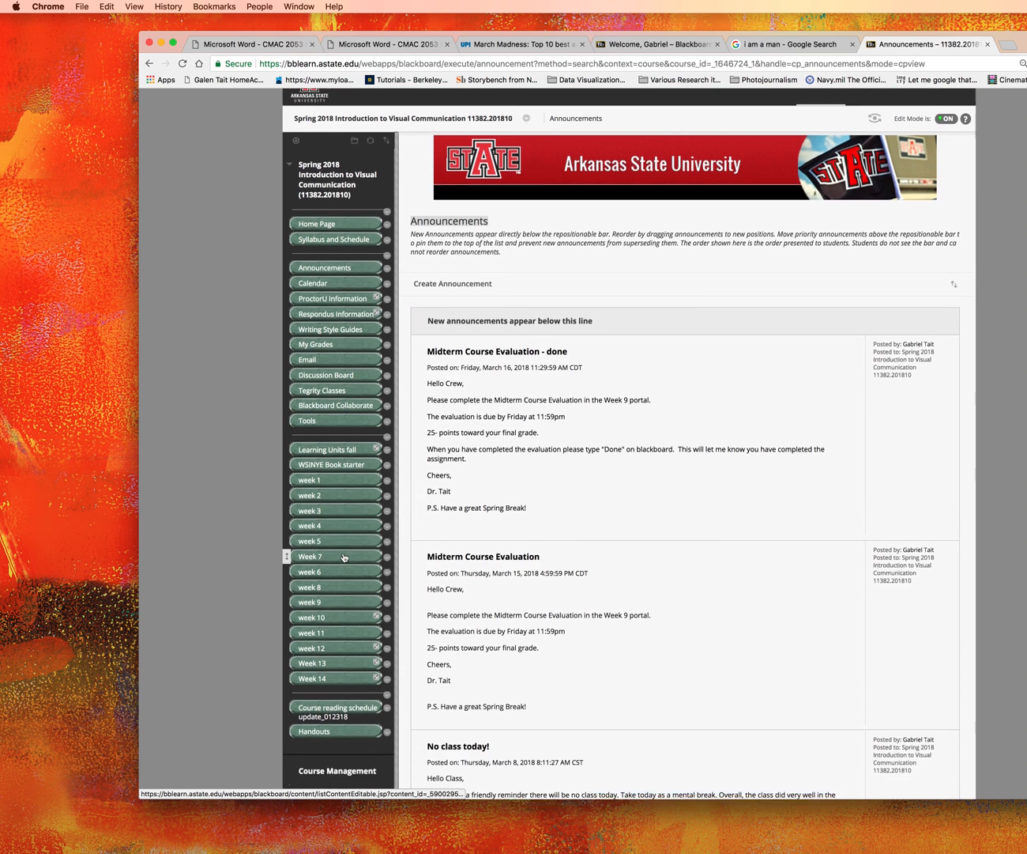
left_click(336, 602)
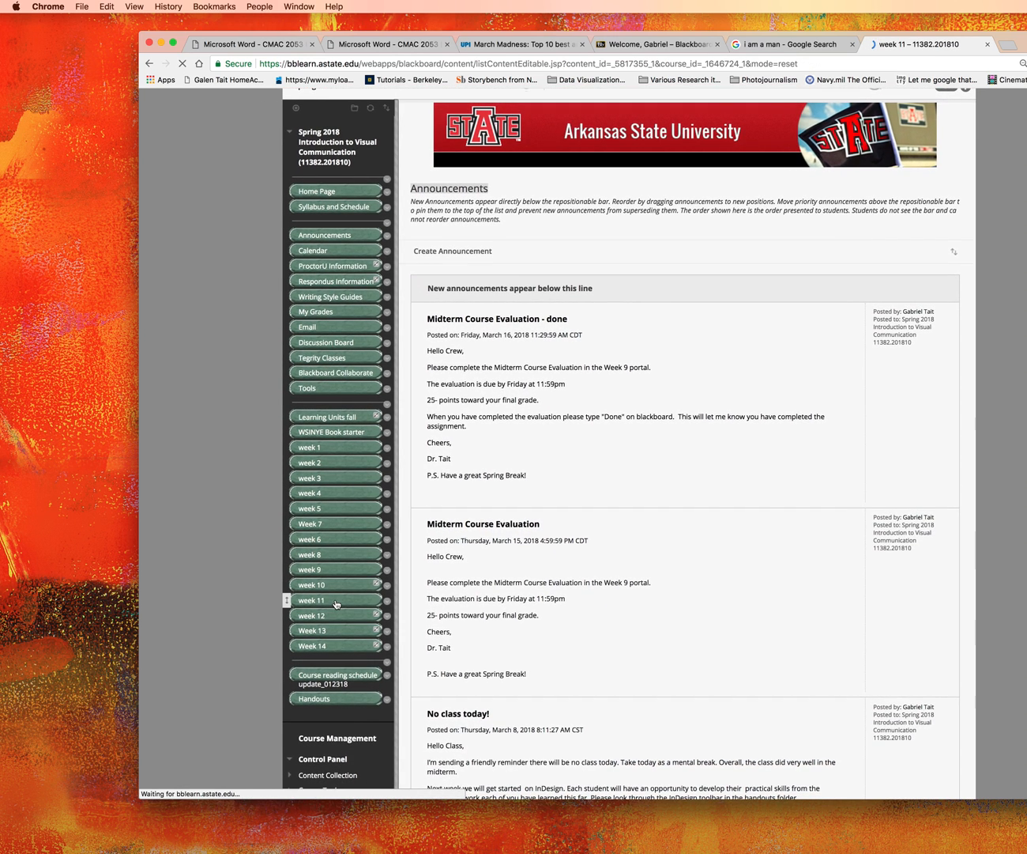
scroll(526, 521, "down", 5)
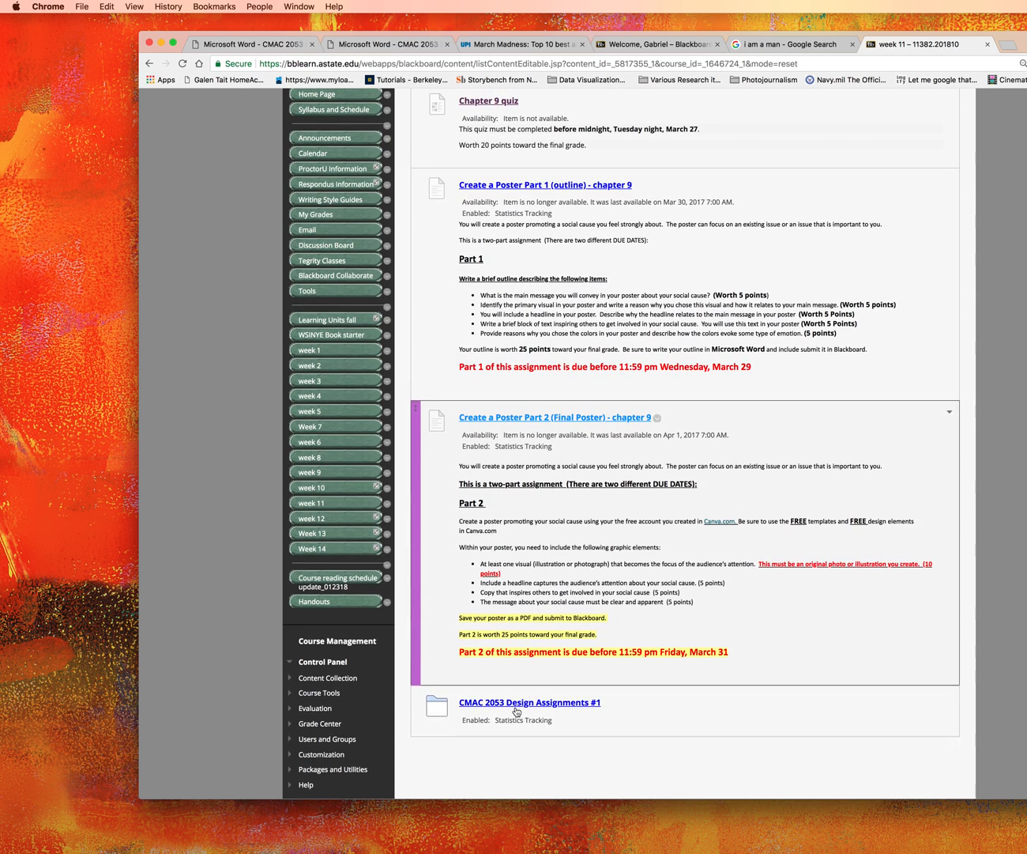
left_click(531, 702)
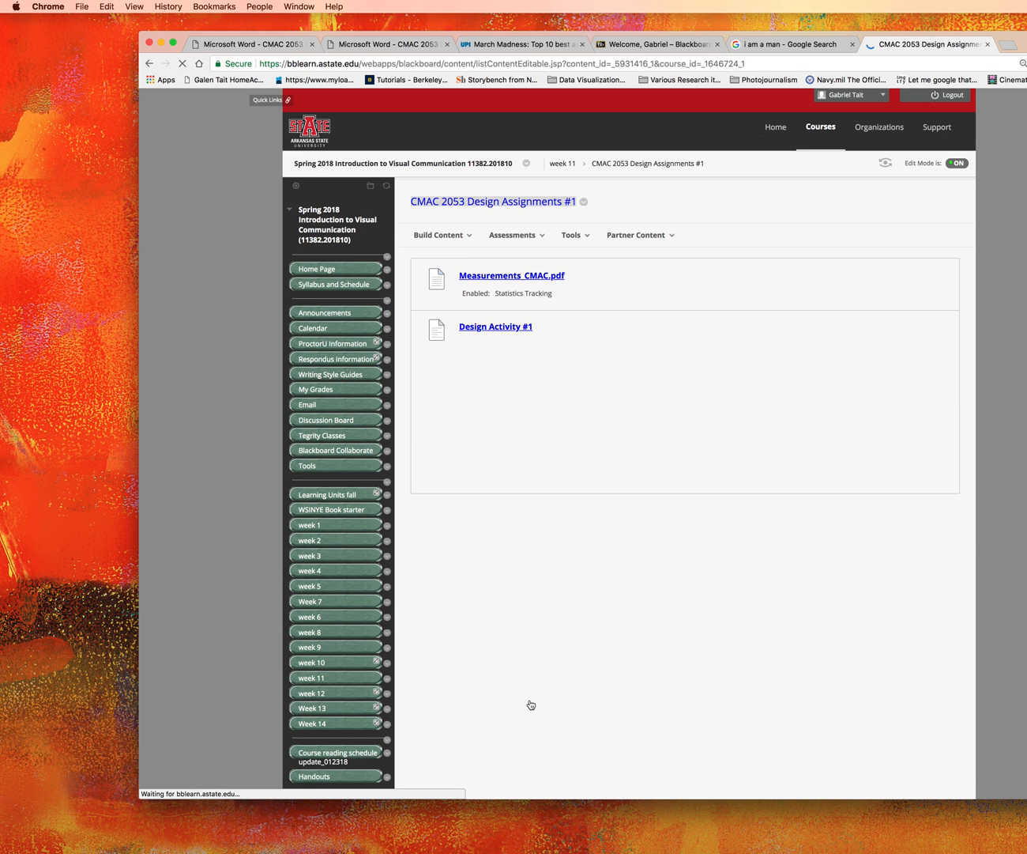
left_click(487, 331)
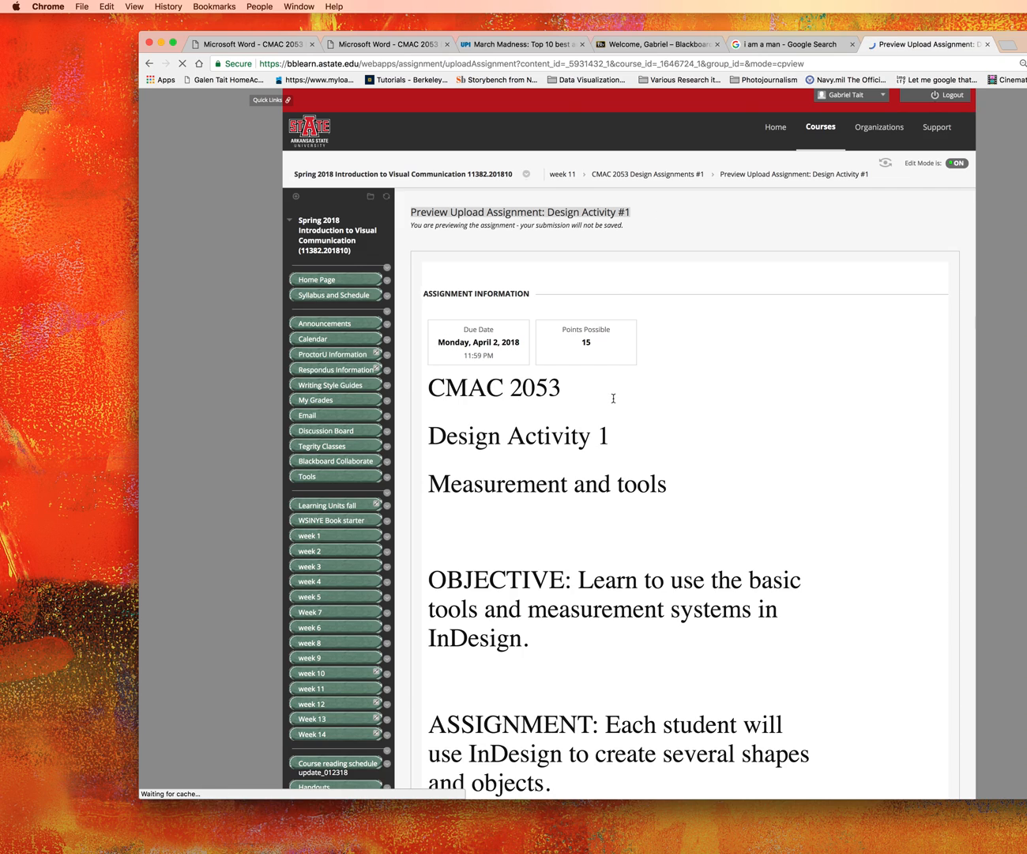
Attach the DA1 zip archive from the Desktop to the Design Activity #1 submission form.
left_click_drag(1024, 31, 611, 15)
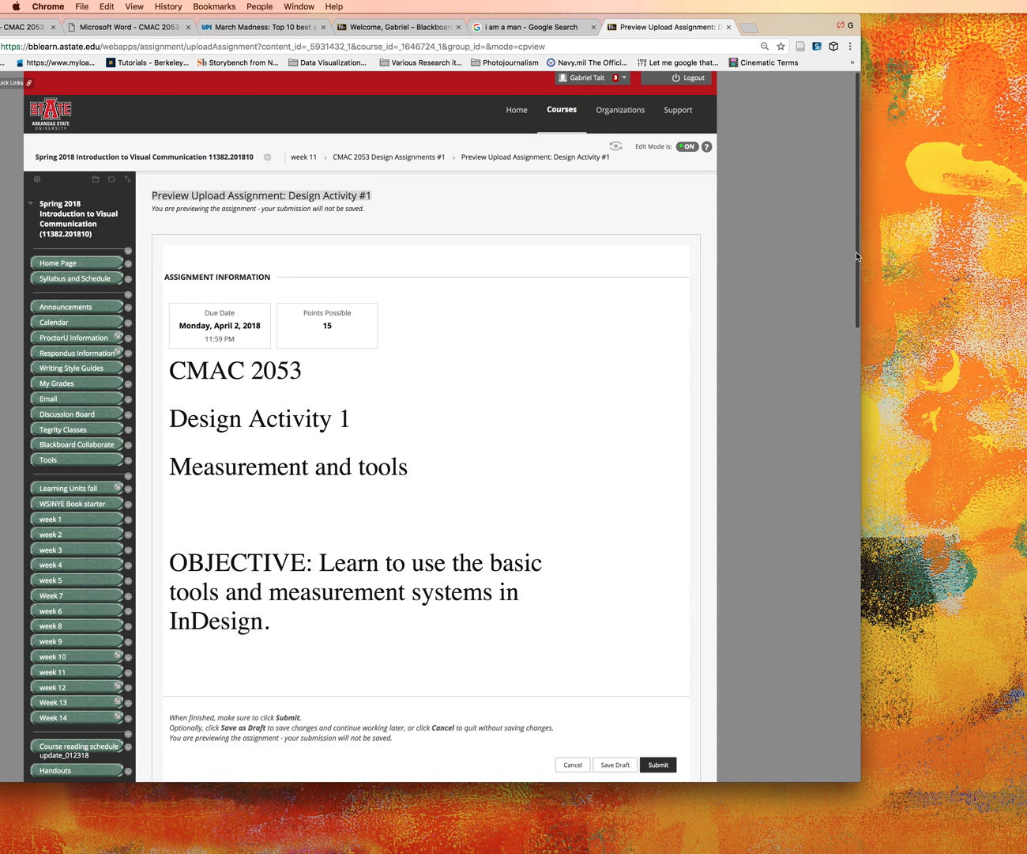
scroll(799, 388, "down", 12)
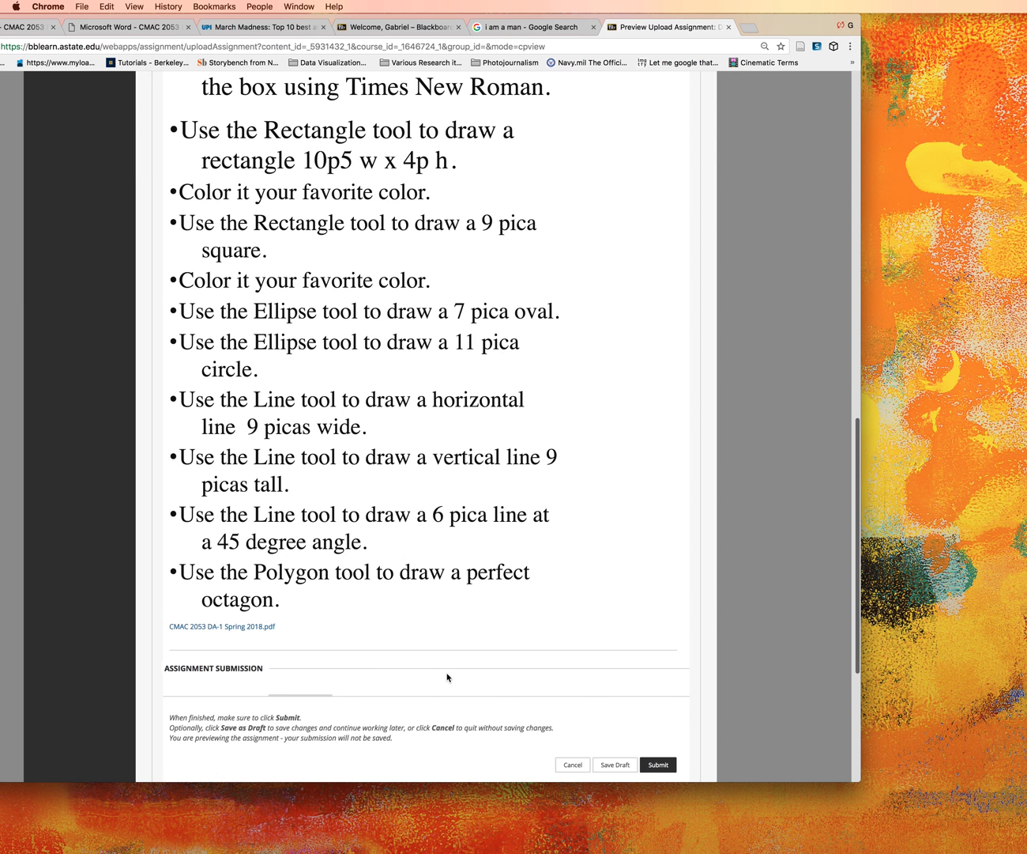
scroll(858, 676, "down", 3)
left_click_drag(858, 677, 854, 742)
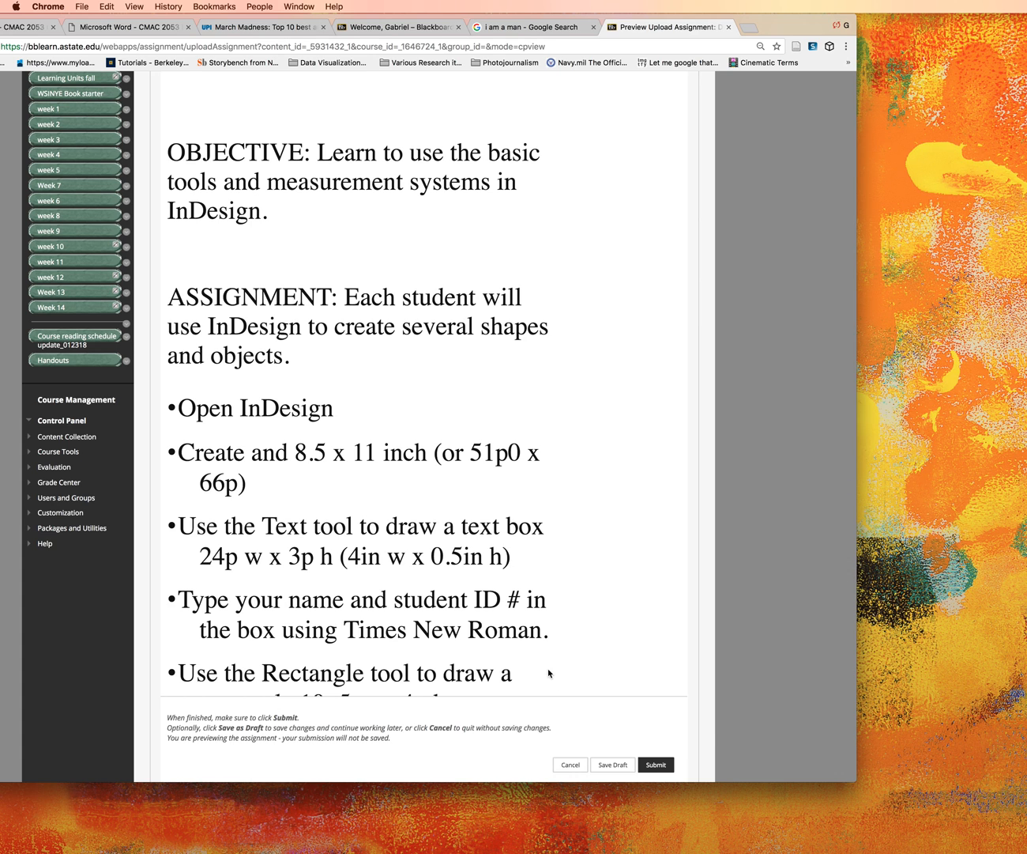
scroll(478, 633, "down", 10)
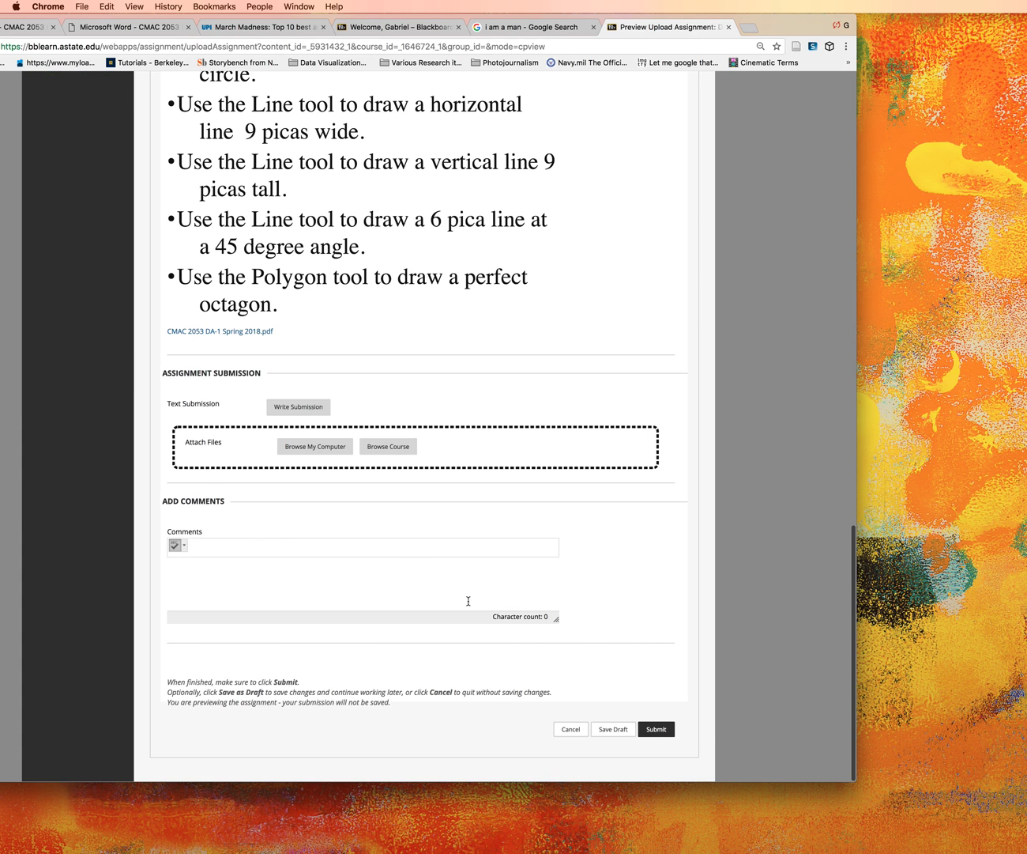
left_click(312, 447)
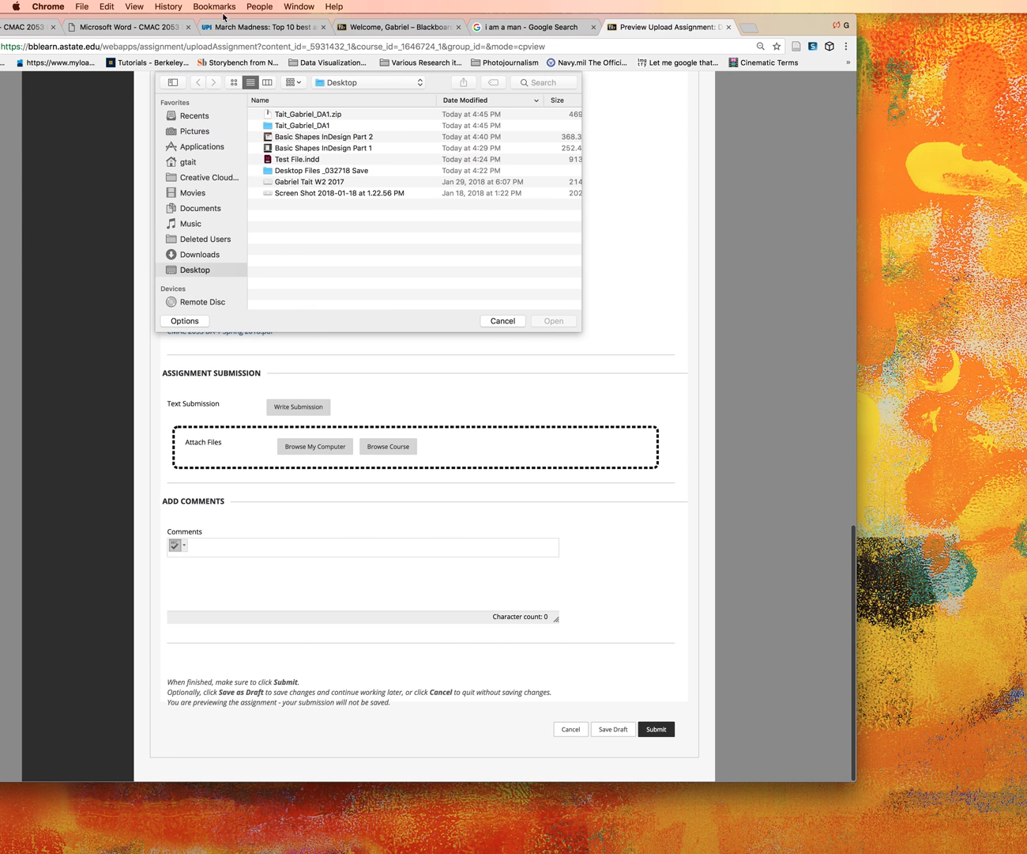
left_click(286, 116)
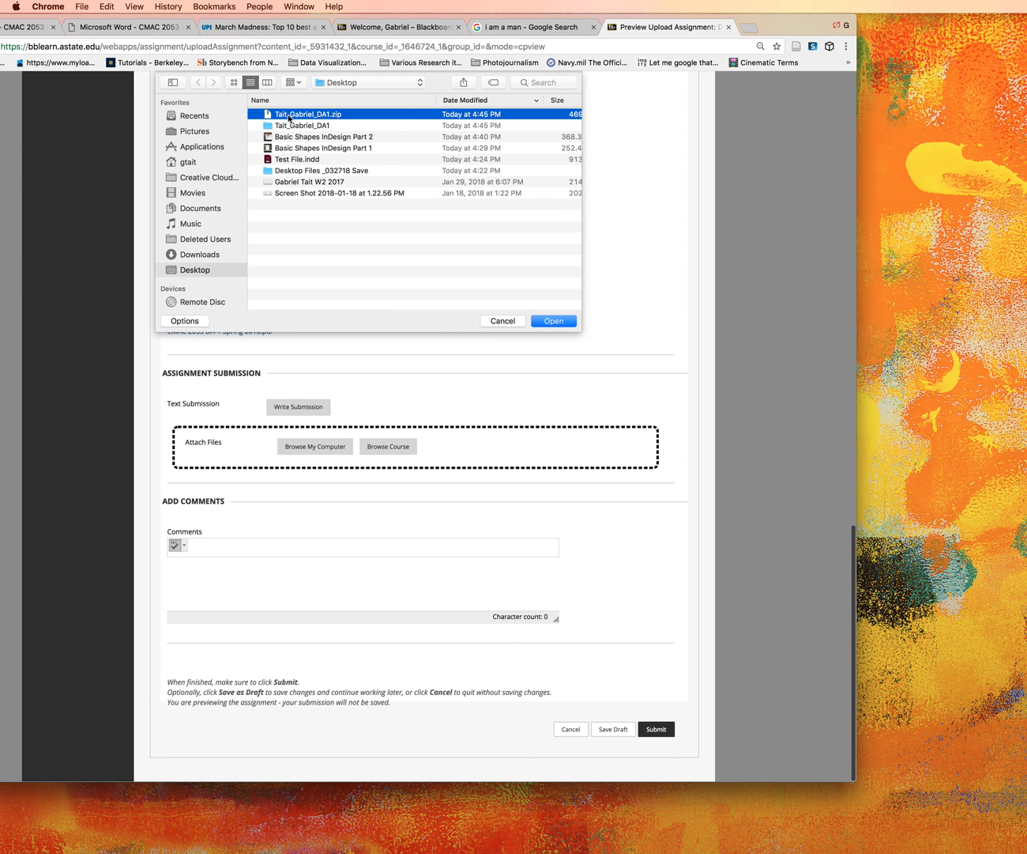
left_click(551, 321)
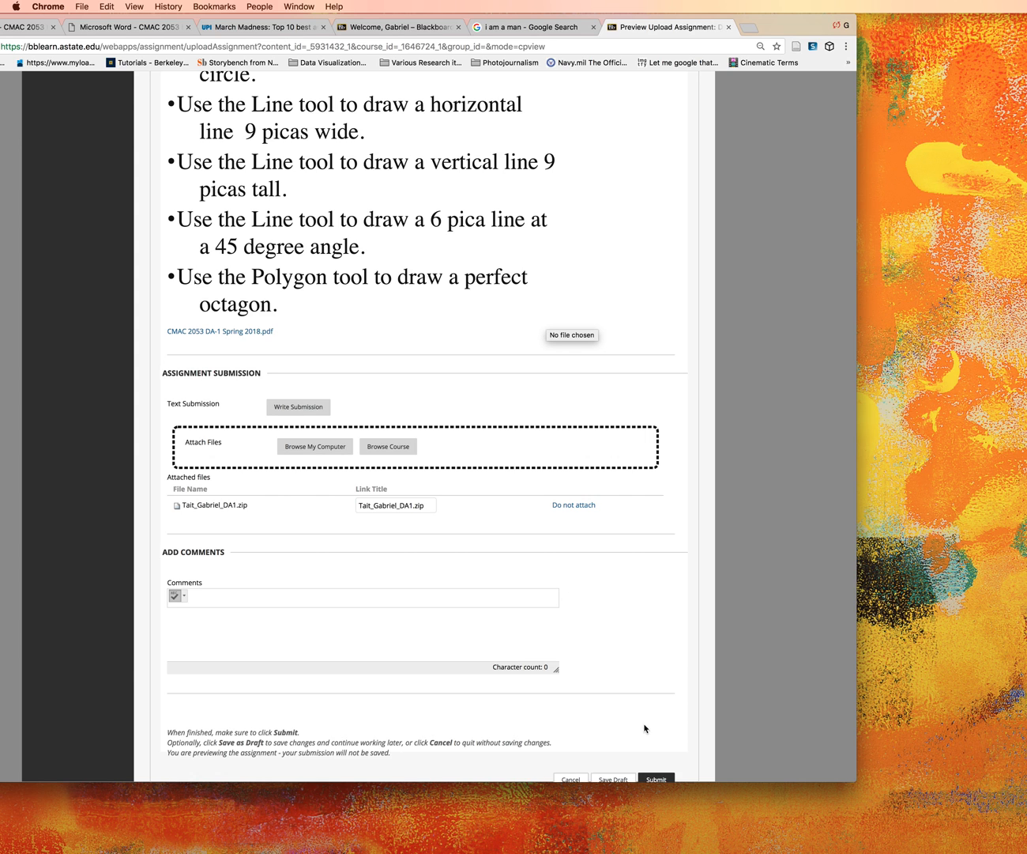
left_click(664, 780)
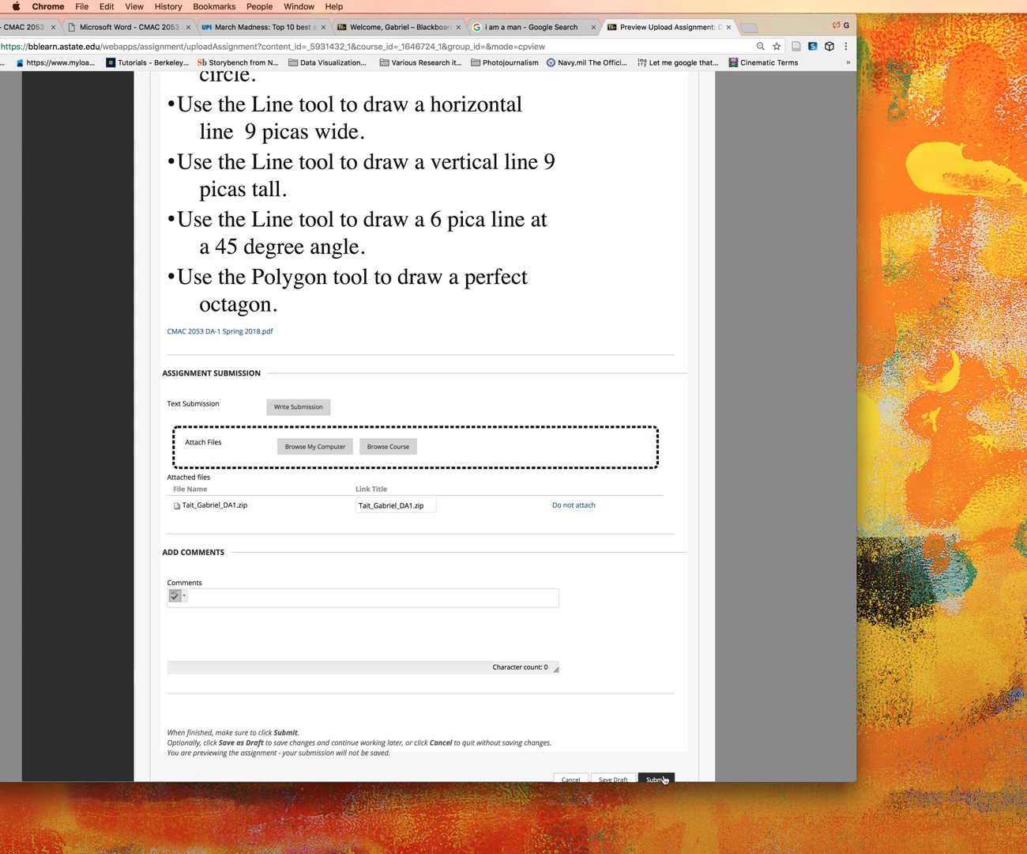
Submit Design Activity #1 with the attached zip, then move the browser down to uncover the desktop.
left_click(663, 780)
left_click(663, 779)
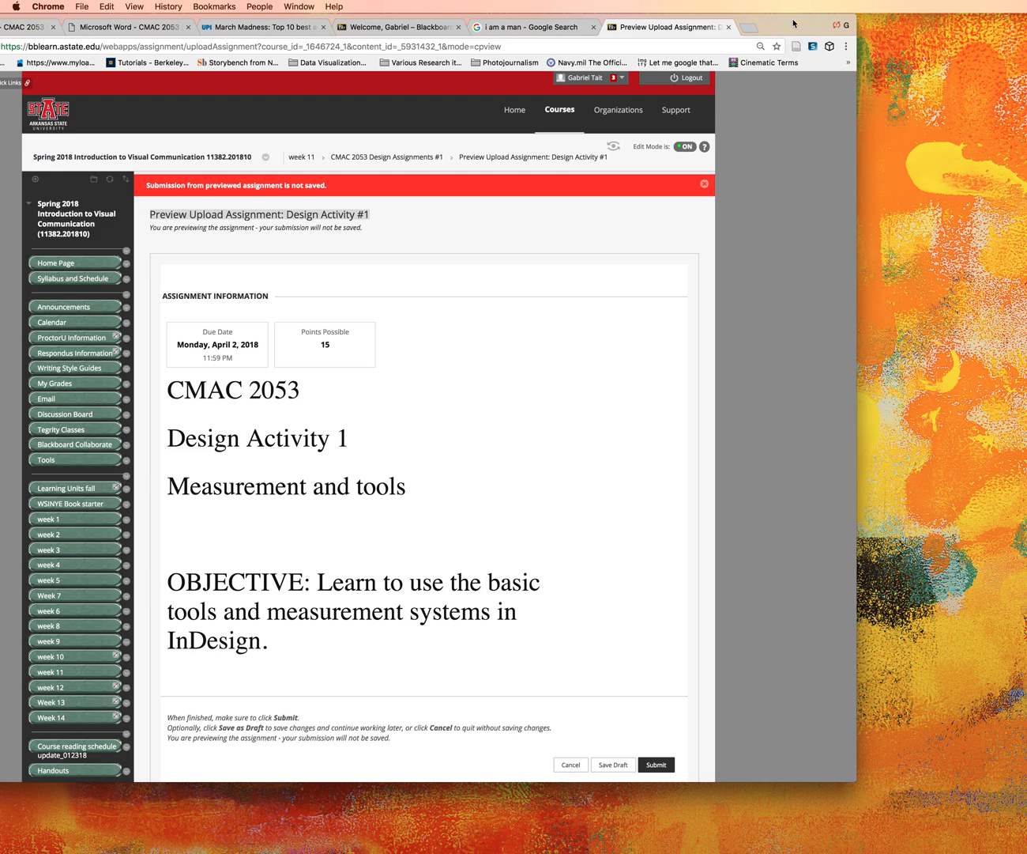
left_click_drag(795, 27, 804, 508)
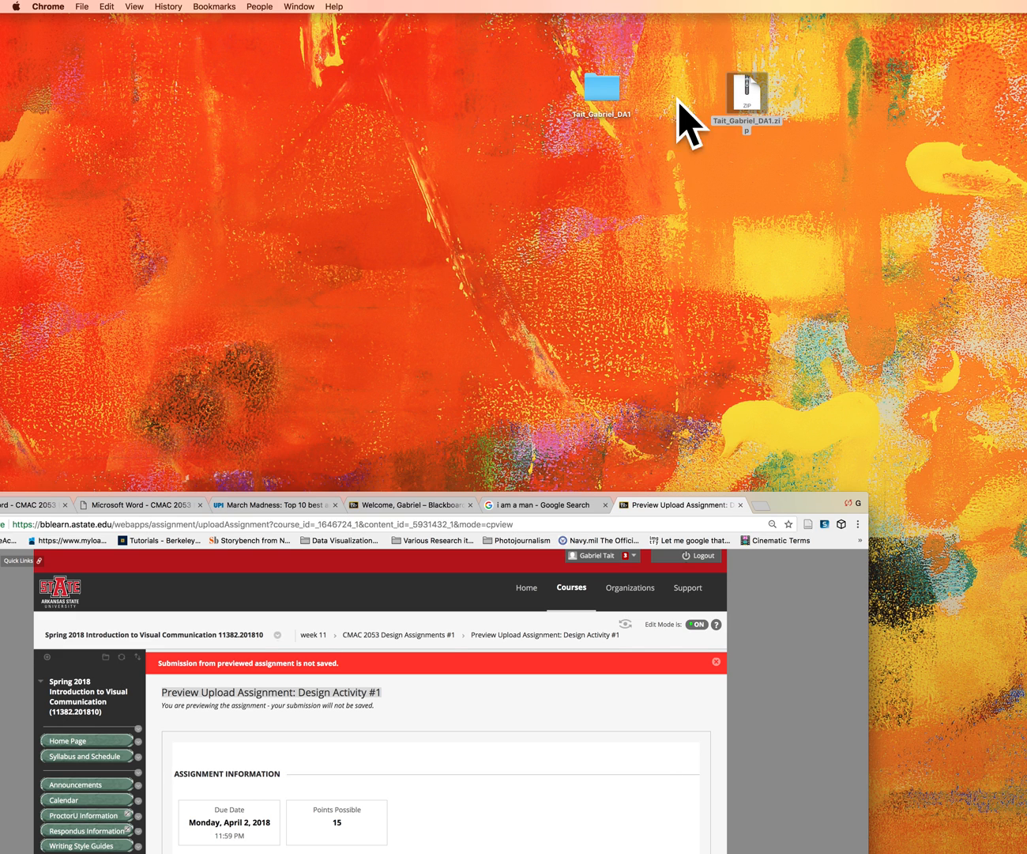
Check that the DA1 folder contains the .indd and .pdf, then restore the Blackboard window.
left_click(600, 87)
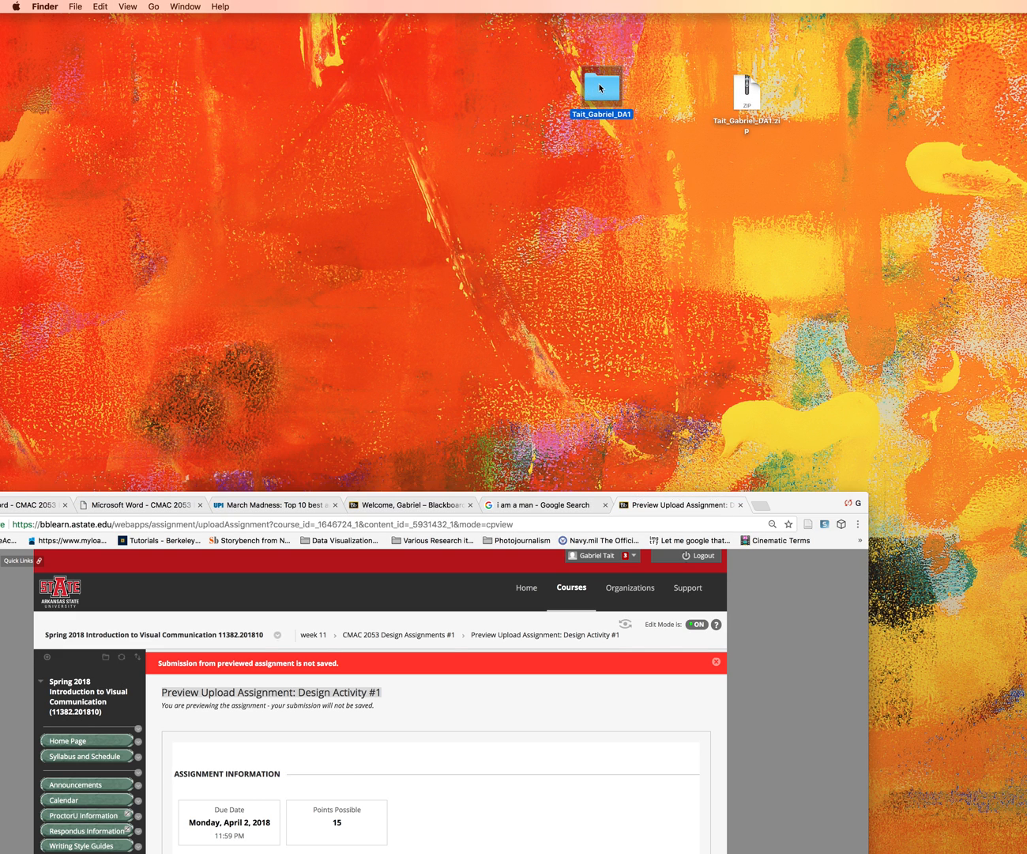
double_click(600, 87)
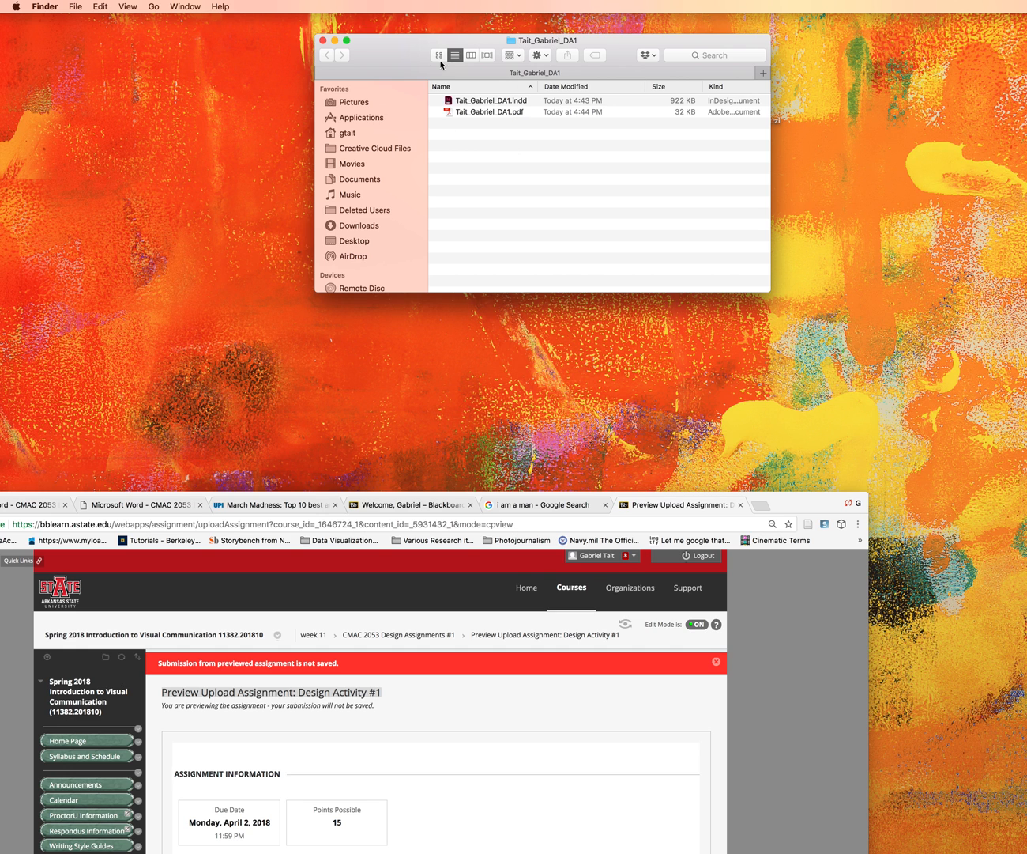
left_click(323, 41)
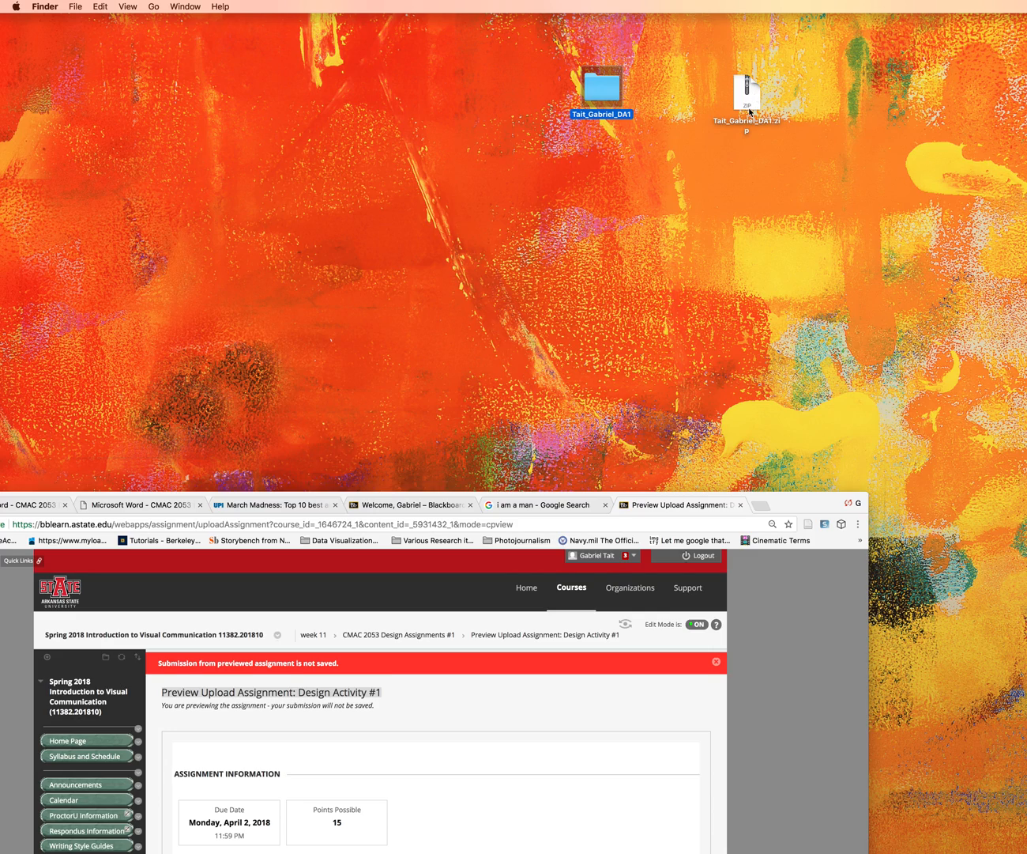
left_click_drag(778, 498, 846, 19)
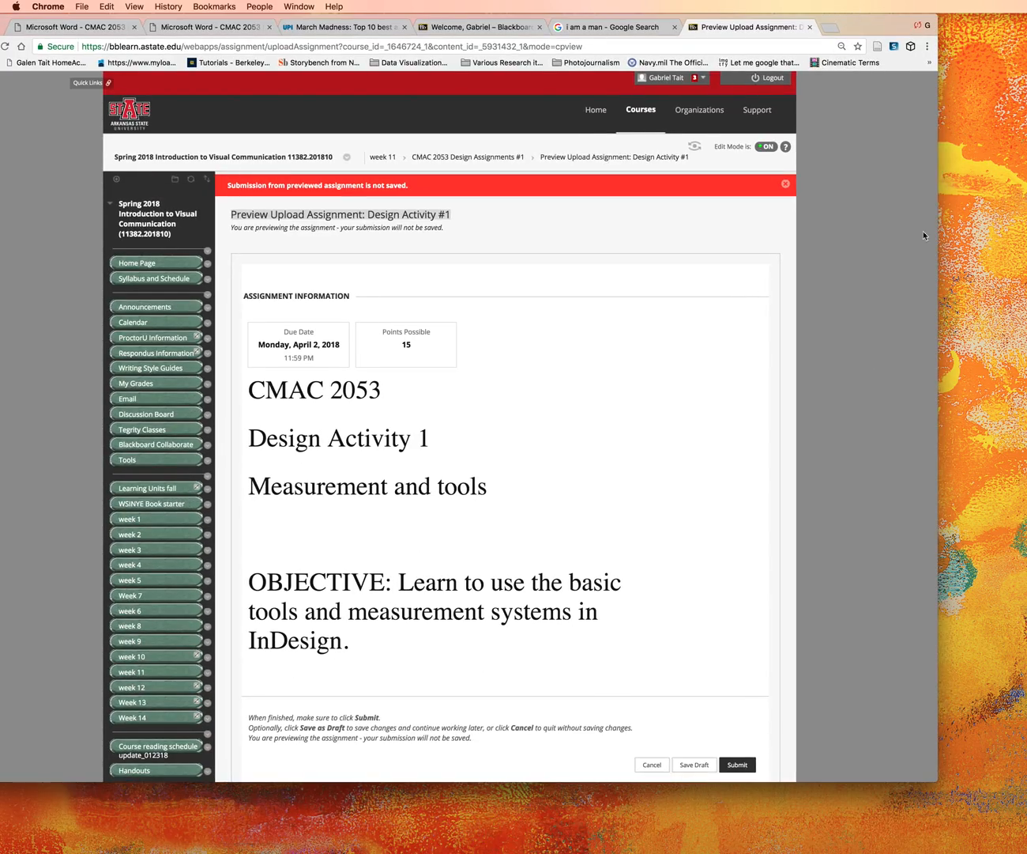